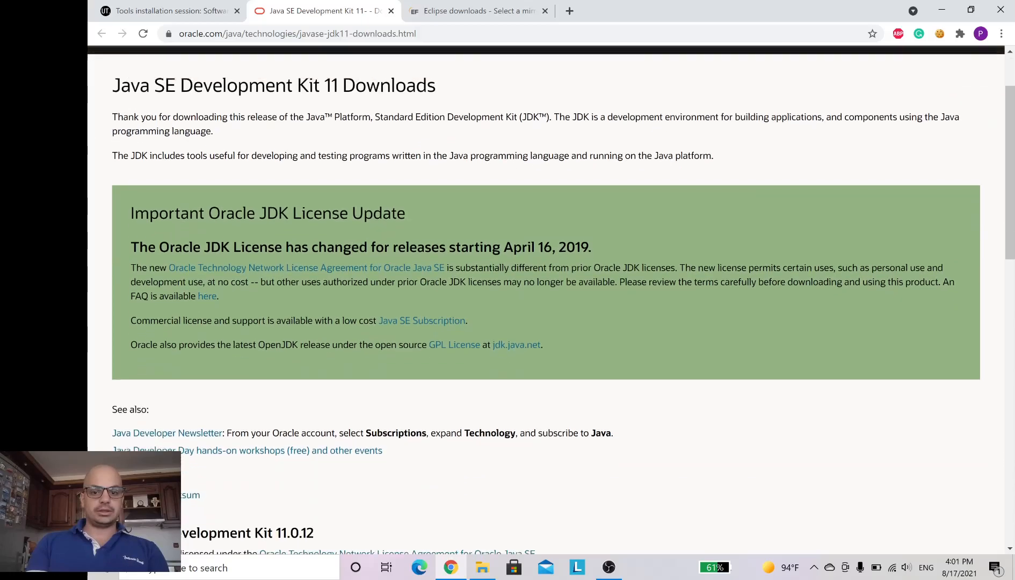
# - Download the Windows x64 installer jdk-11.0.12_windows-x64_bin.exe from the Java SE Development Kit 11.0.12 table
pyautogui.scroll(-1, 353, 246)
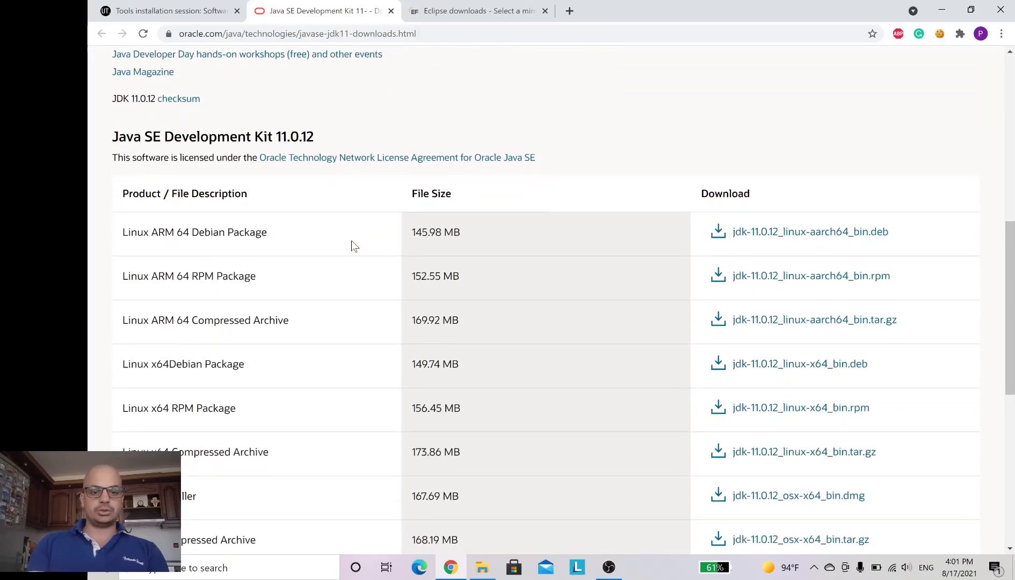
pyautogui.scroll(-3, 353, 247)
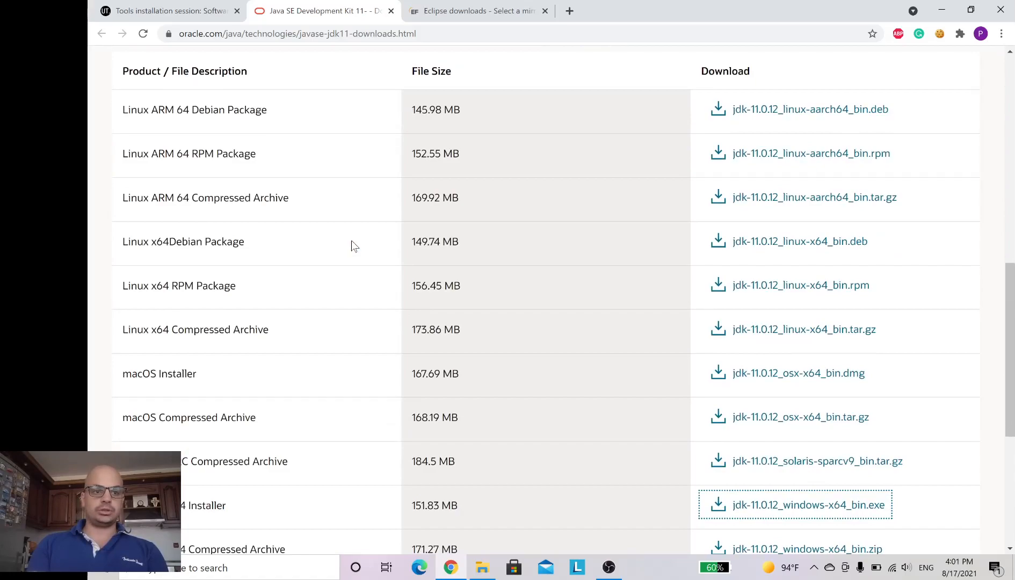
pyautogui.scroll(-2, 353, 246)
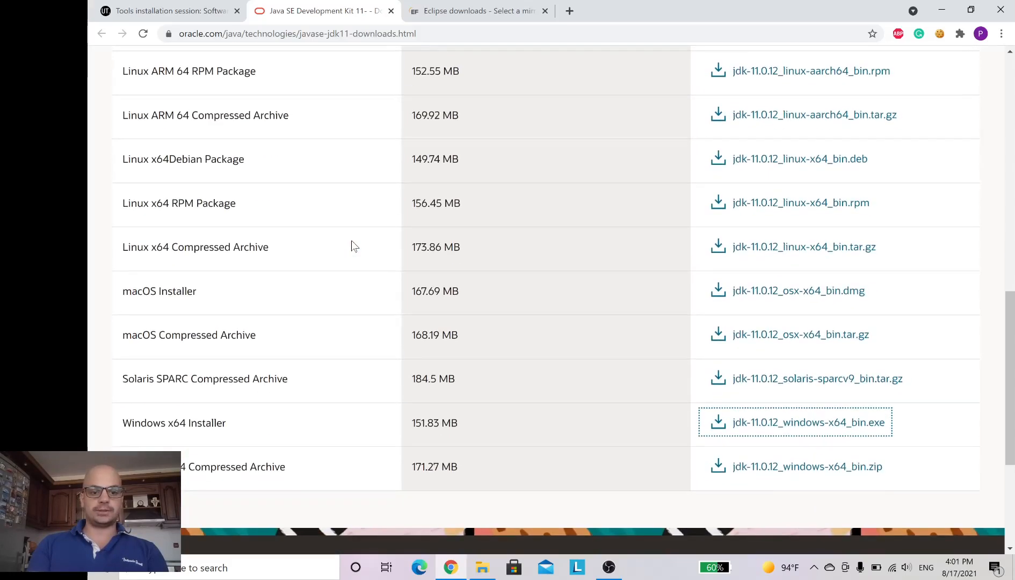
pyautogui.click(745, 436)
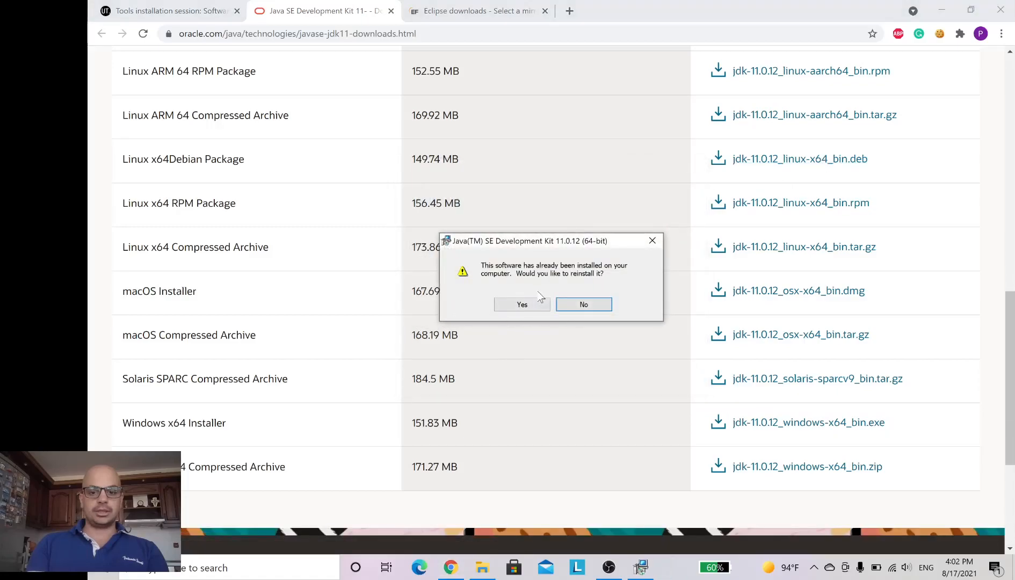
# - Reinstall Java SE Development Kit 11.0.12 into the default folder C:\Program Files\Java\jdk-11.0.12 and close the finished setup wizard
pyautogui.click(522, 305)
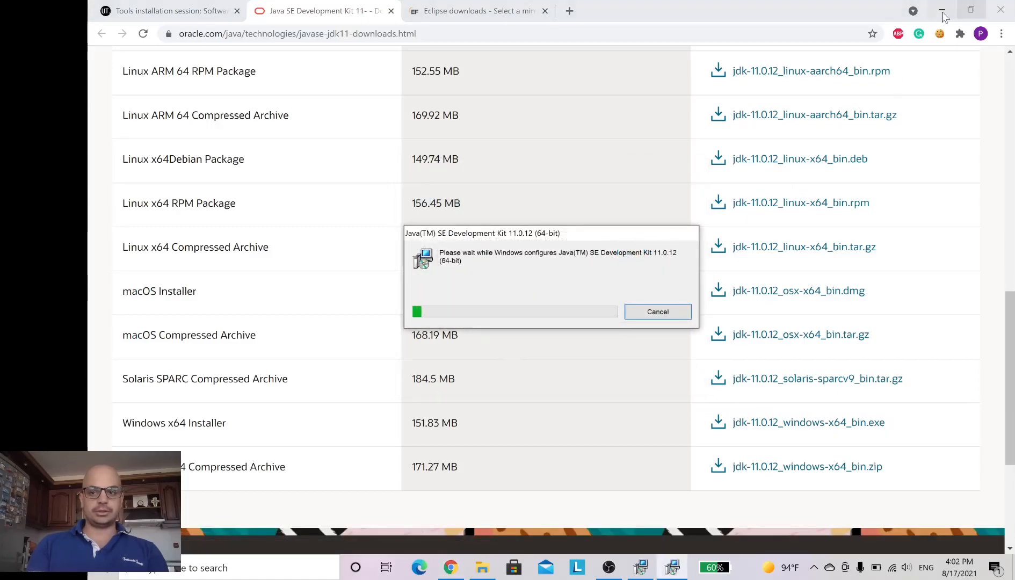
pyautogui.click(940, 12)
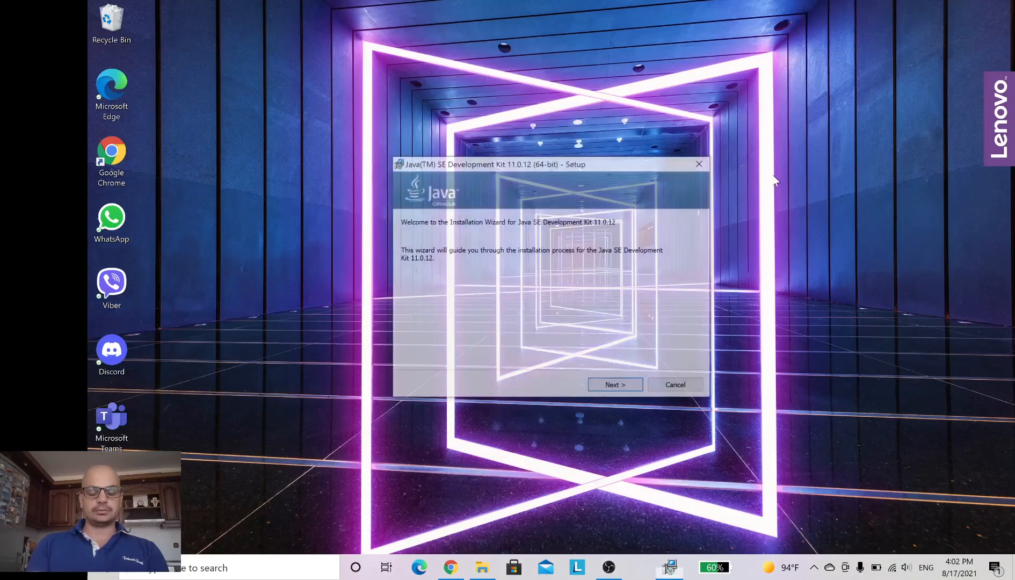
pyautogui.click(612, 387)
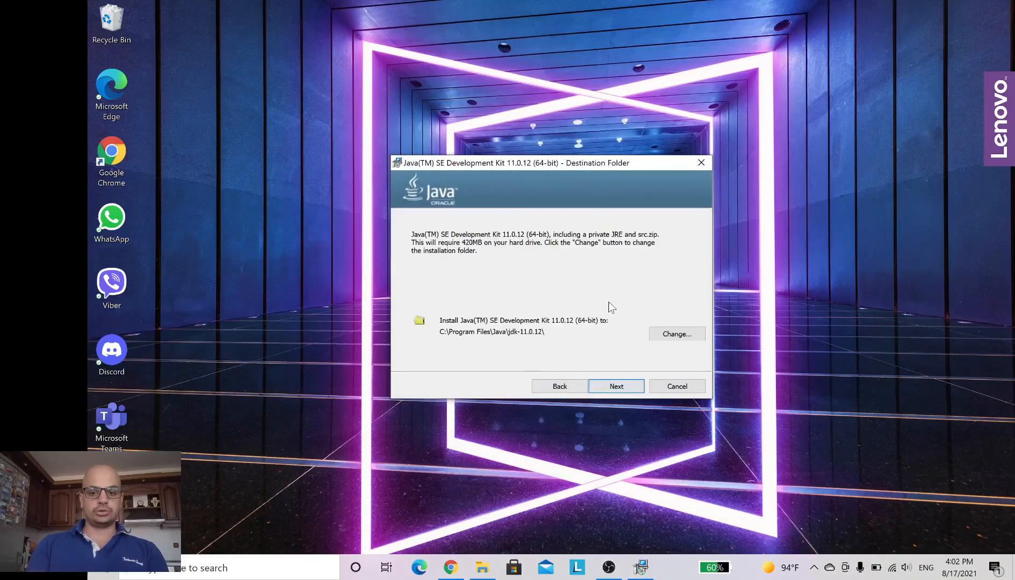
pyautogui.click(601, 385)
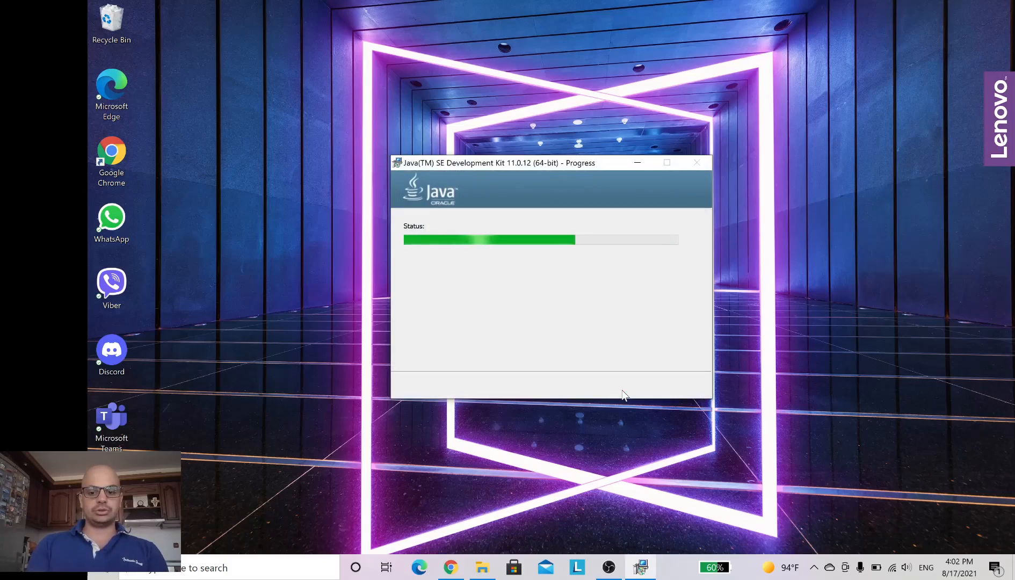
pyautogui.click(626, 389)
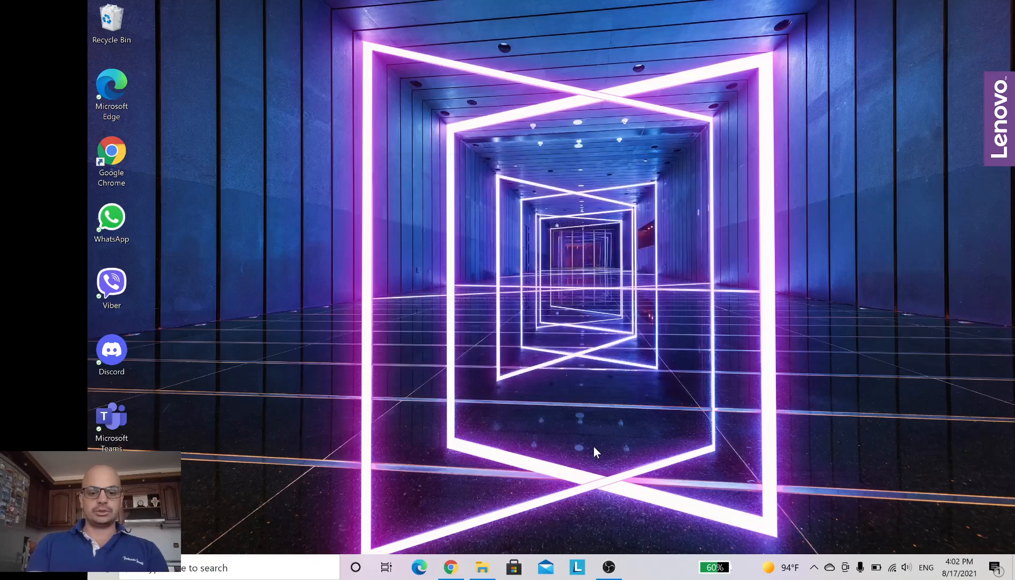
# - Download eclipse-inst-jre-win64.exe from the Eclipse downloads page in Chrome and run the installer
pyautogui.click(458, 569)
pyautogui.click(470, 10)
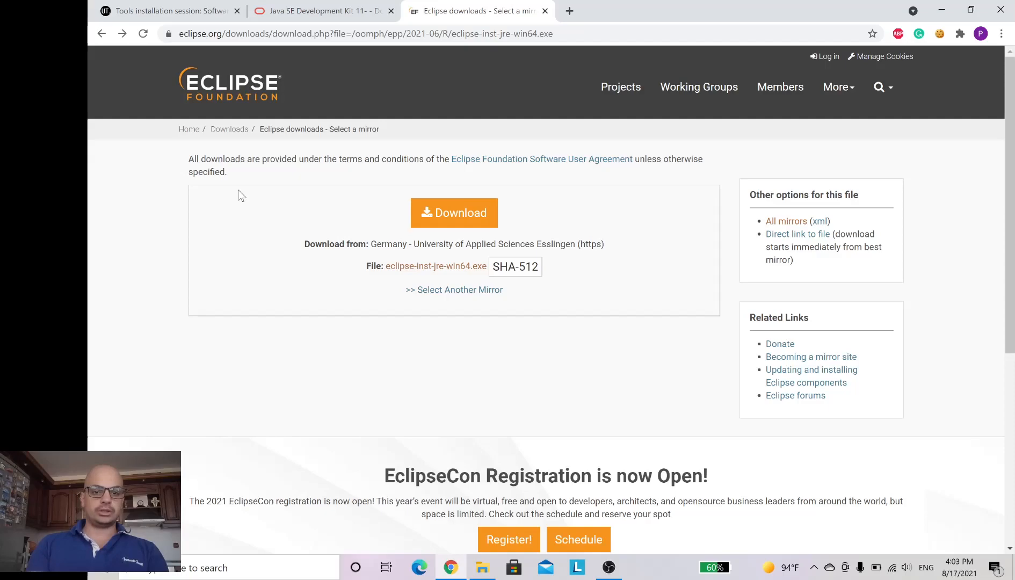
pyautogui.click(468, 220)
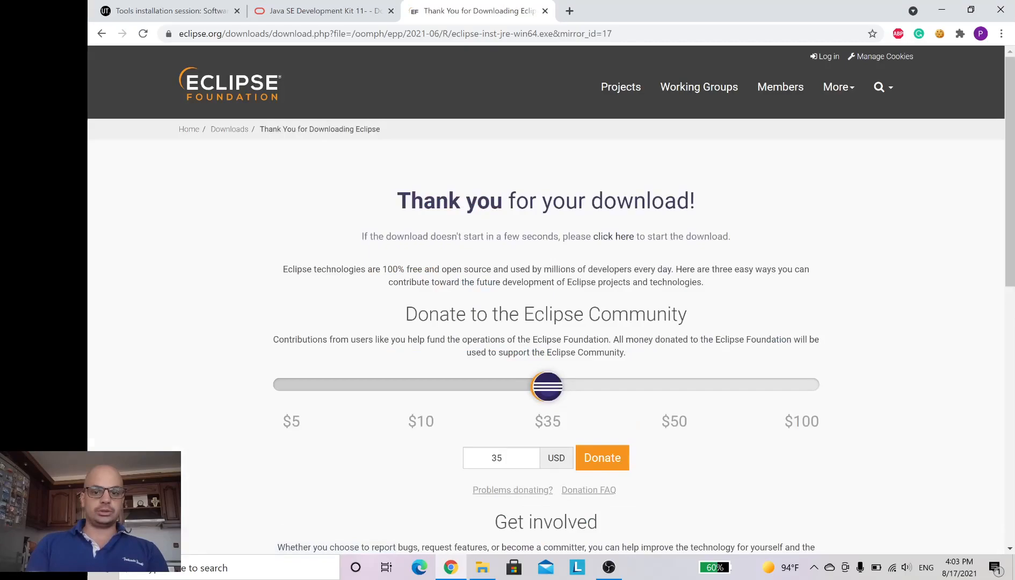
pyautogui.scroll(-1, 354, 433)
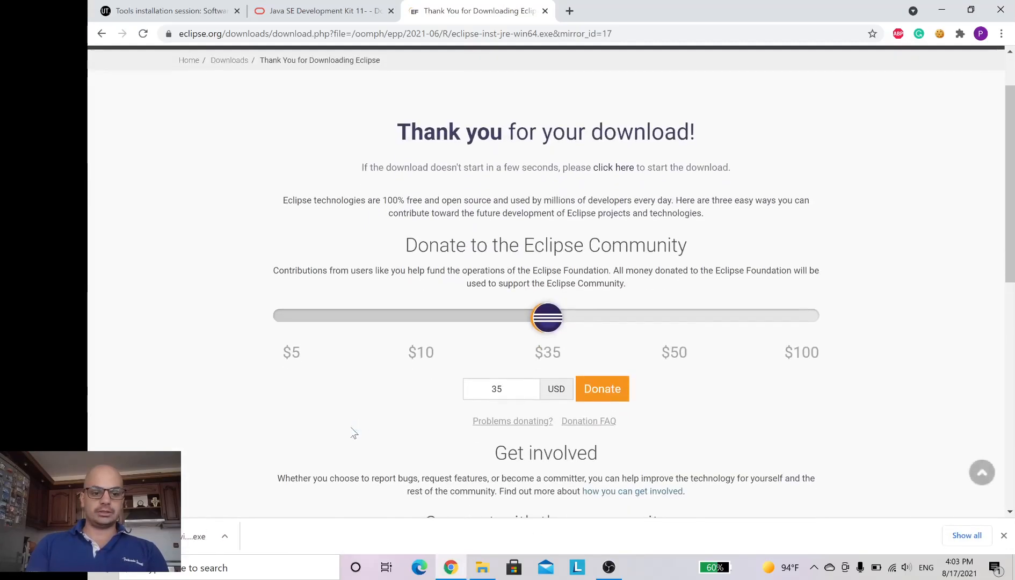
pyautogui.click(180, 542)
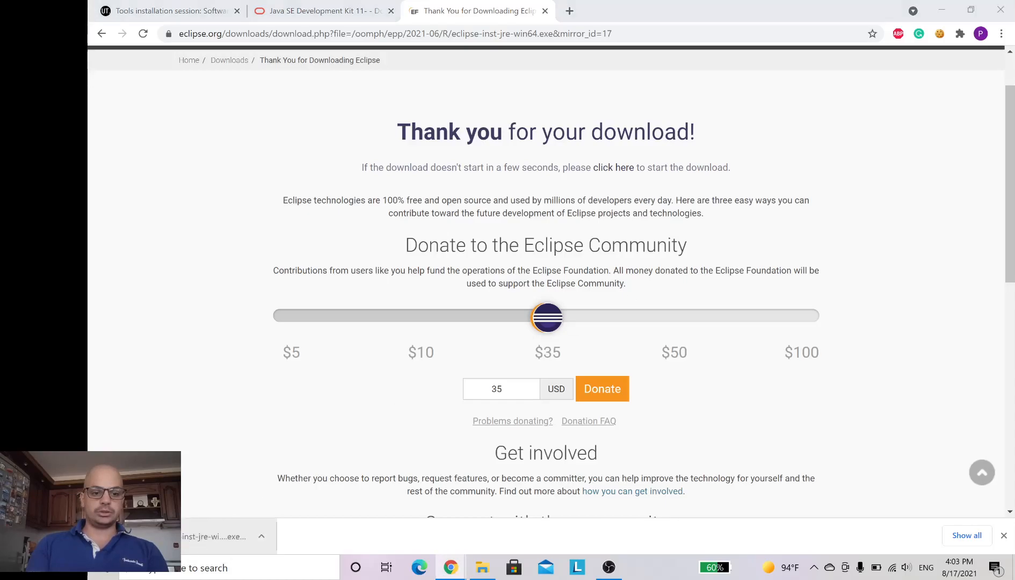
pyautogui.click(944, 8)
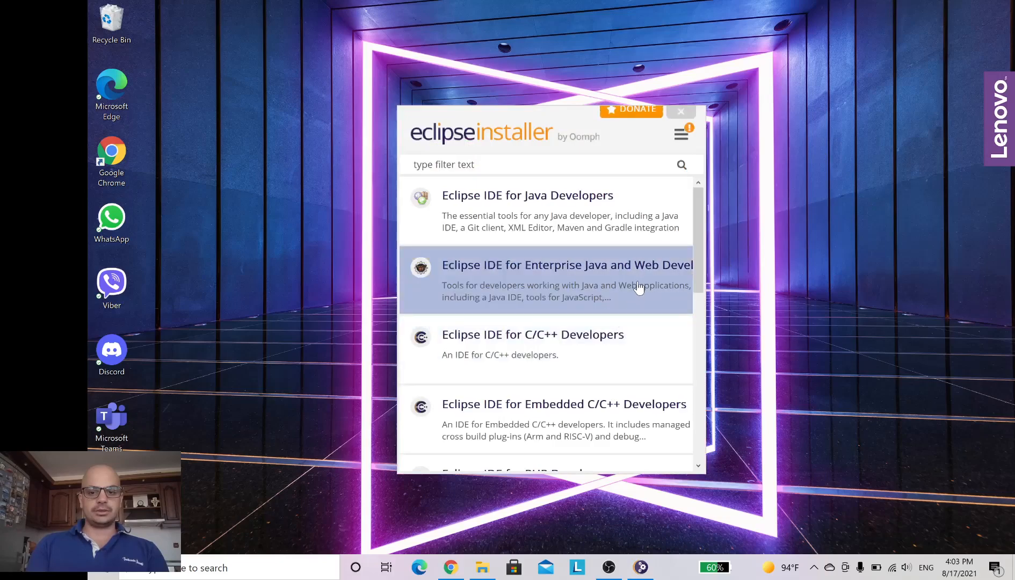
pyautogui.scroll(-1, 639, 288)
pyautogui.scroll(1, 638, 288)
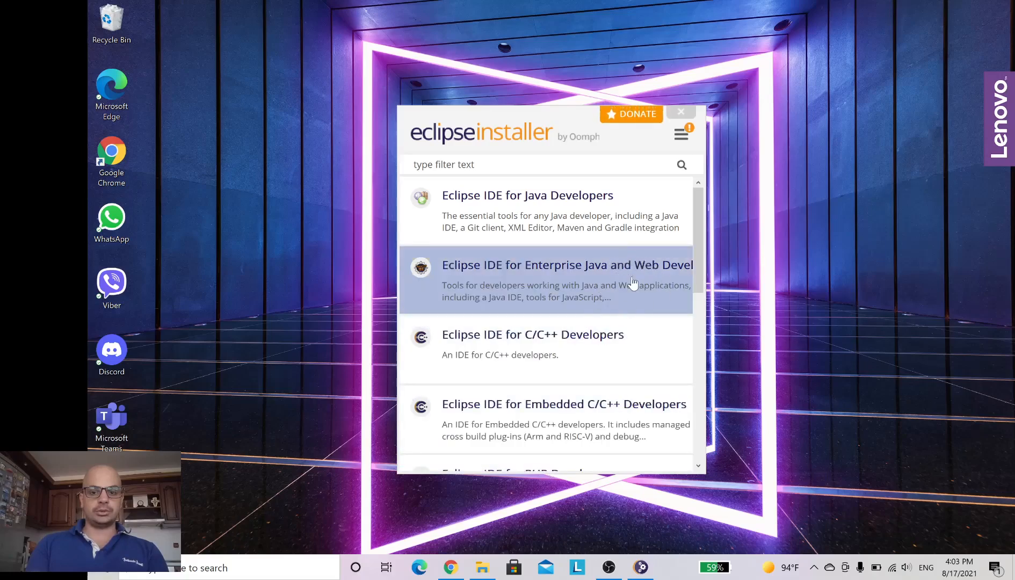
# - In File Explorer, create a folder named "Introduction to Computer Science" inside Documents
pyautogui.click(481, 571)
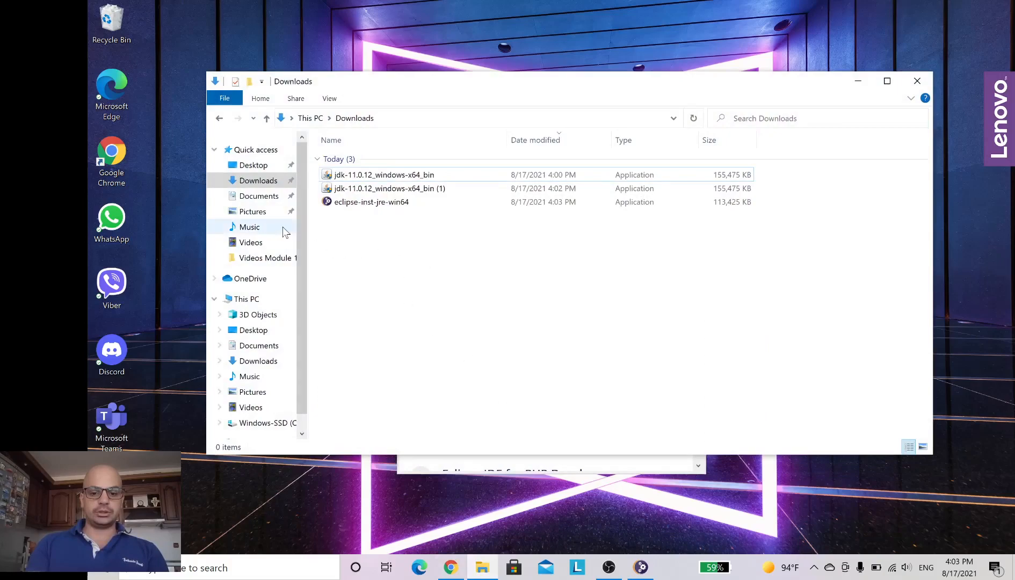
pyautogui.click(270, 202)
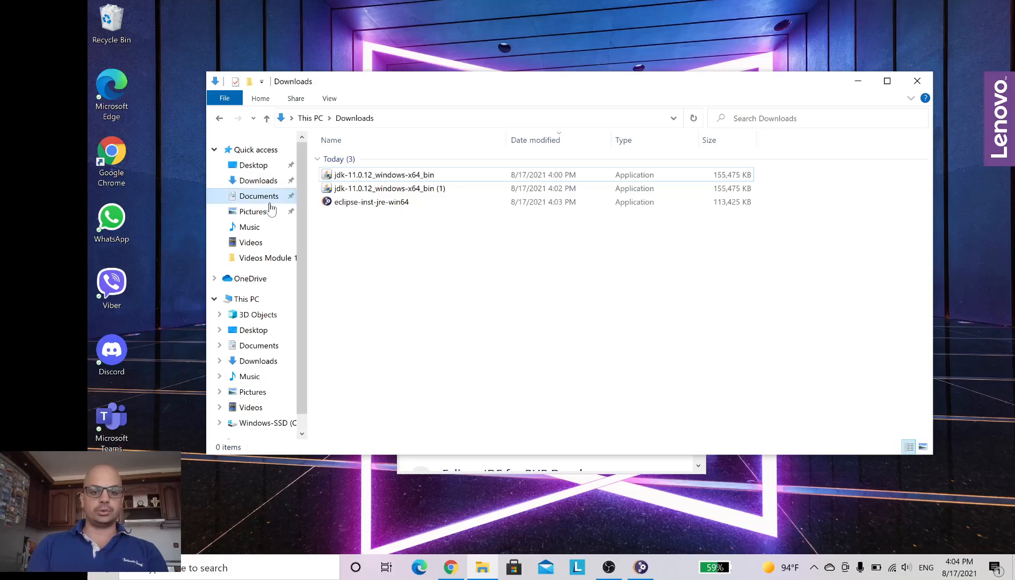
pyautogui.rightClick(380, 246)
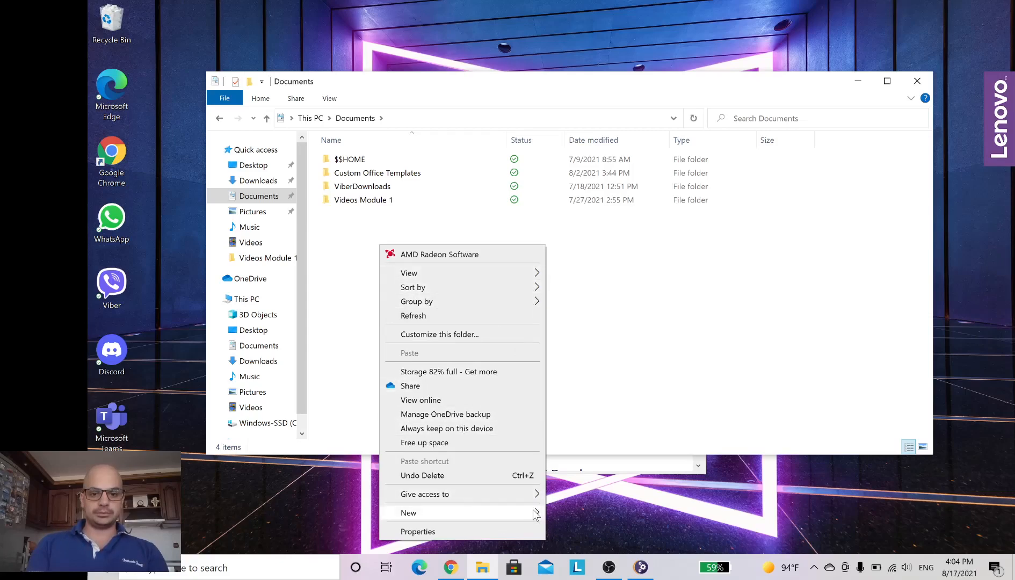
pyautogui.moveTo(536, 513)
pyautogui.click(619, 323)
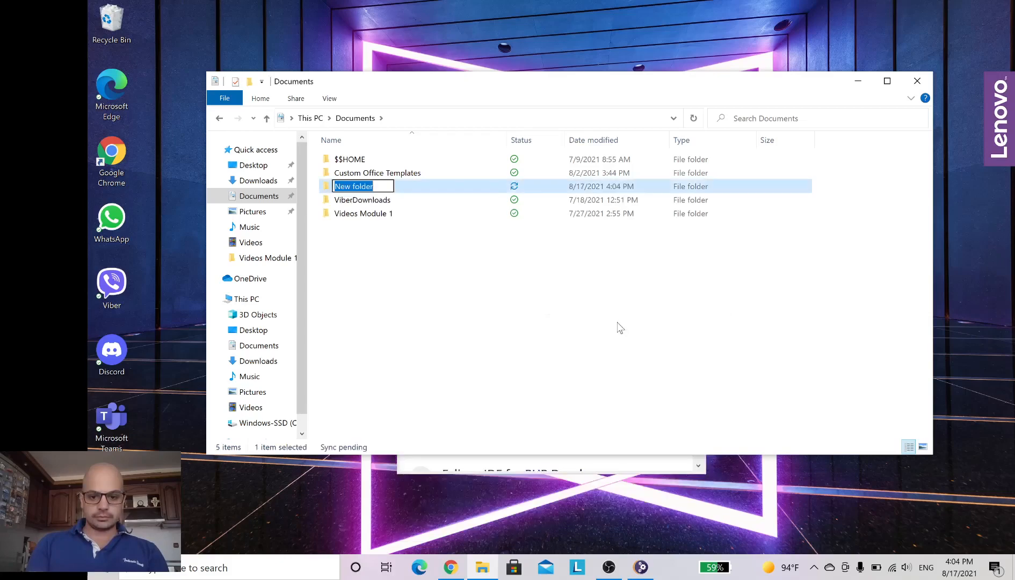
pyautogui.write('Int')
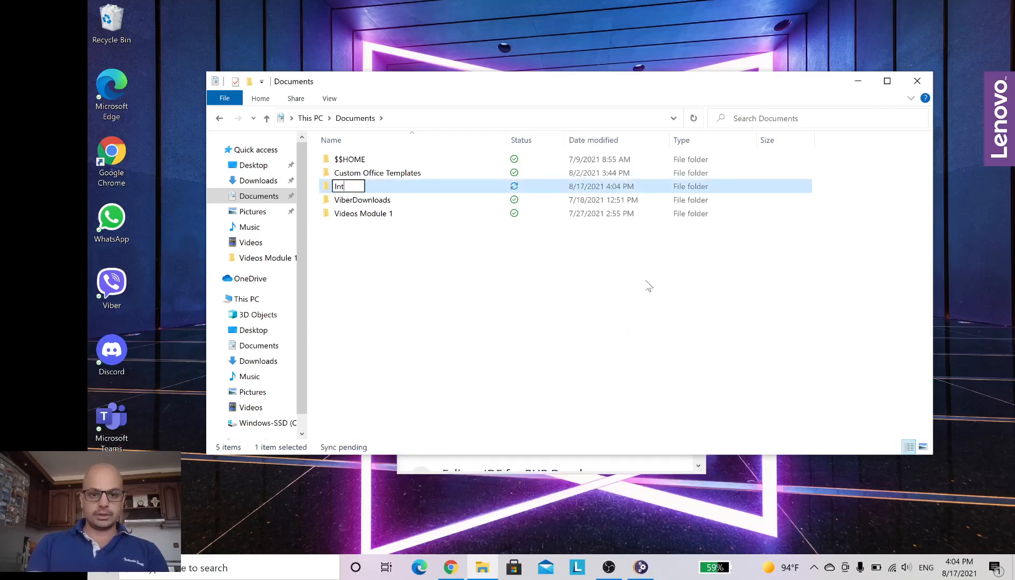
pyautogui.write('roduction ')
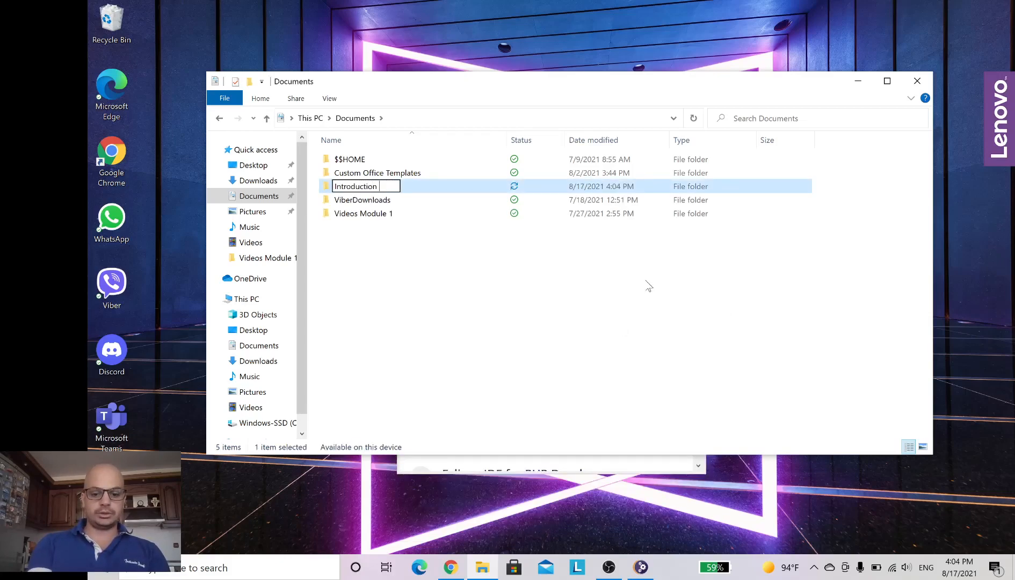
pyautogui.write('to Comp')
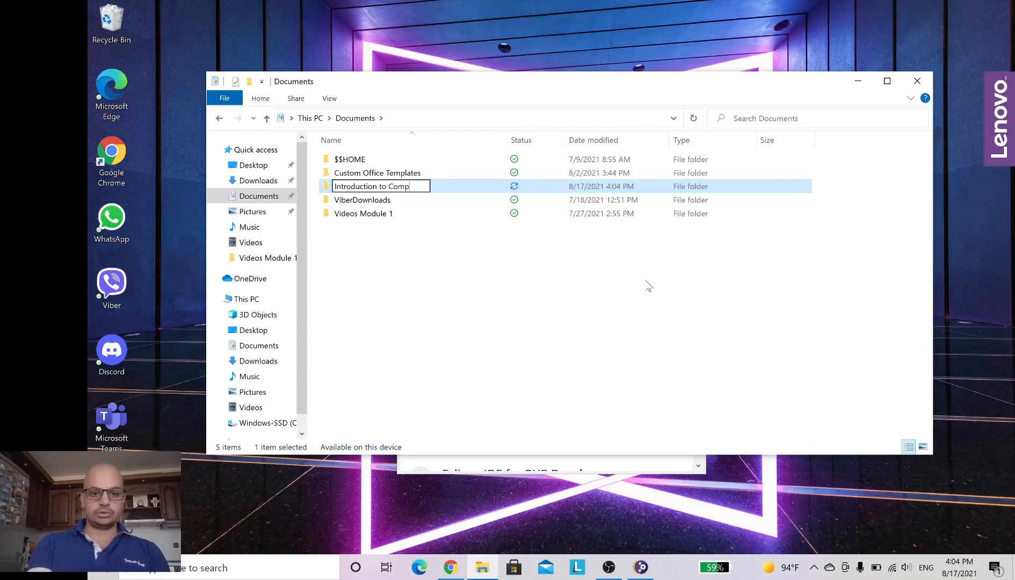
pyautogui.write('uter Science')
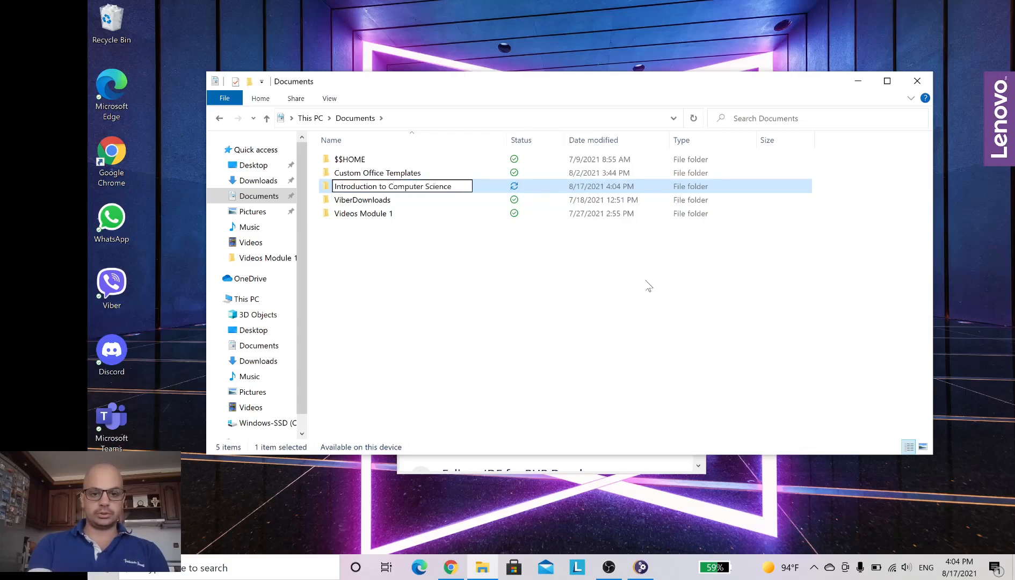
pyautogui.click(606, 282)
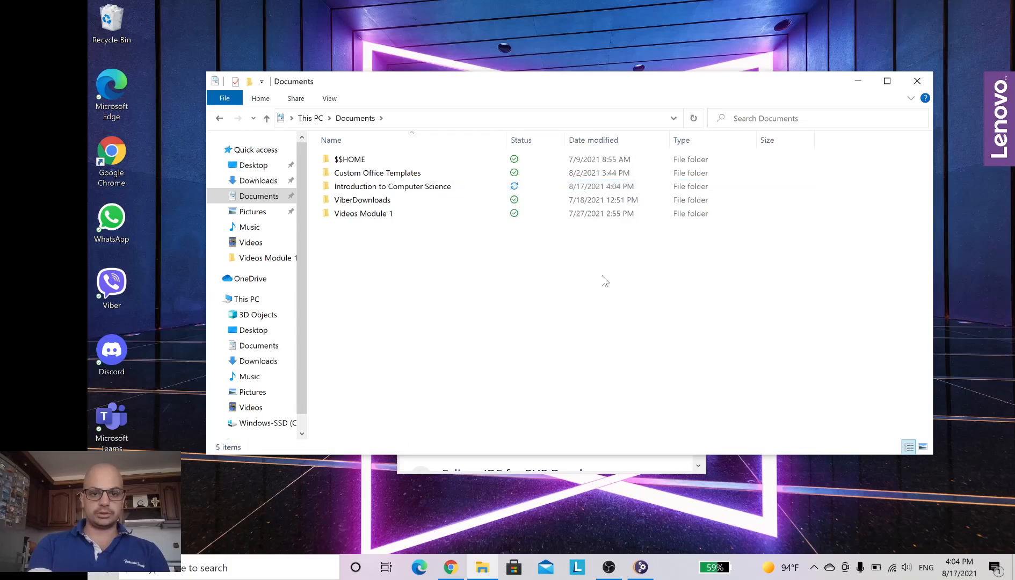
# - Open the Introduction to Computer Science folder, and return to the Eclipse installer
pyautogui.click(536, 185)
pyautogui.doubleClick(555, 188)
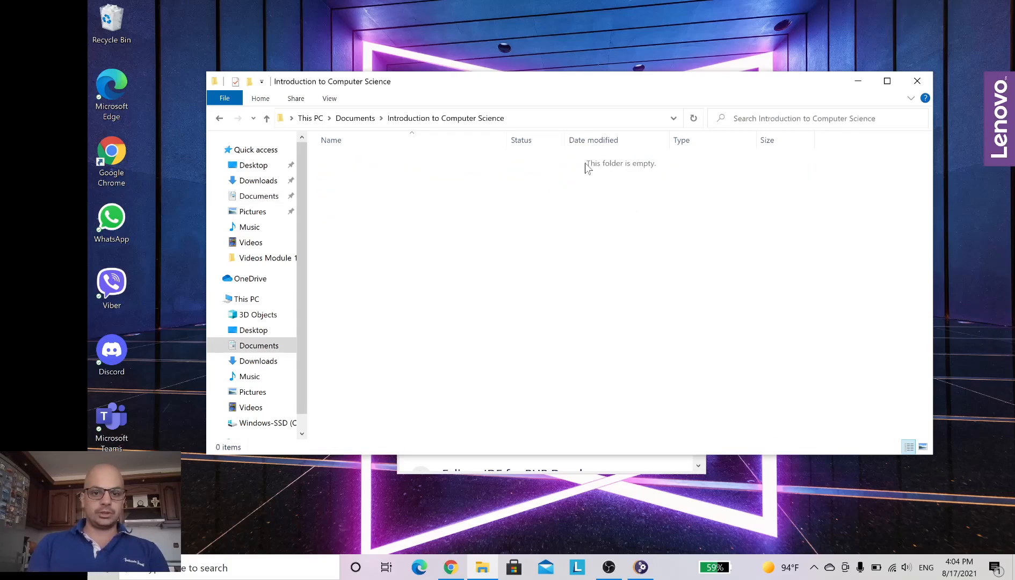
pyautogui.click(858, 81)
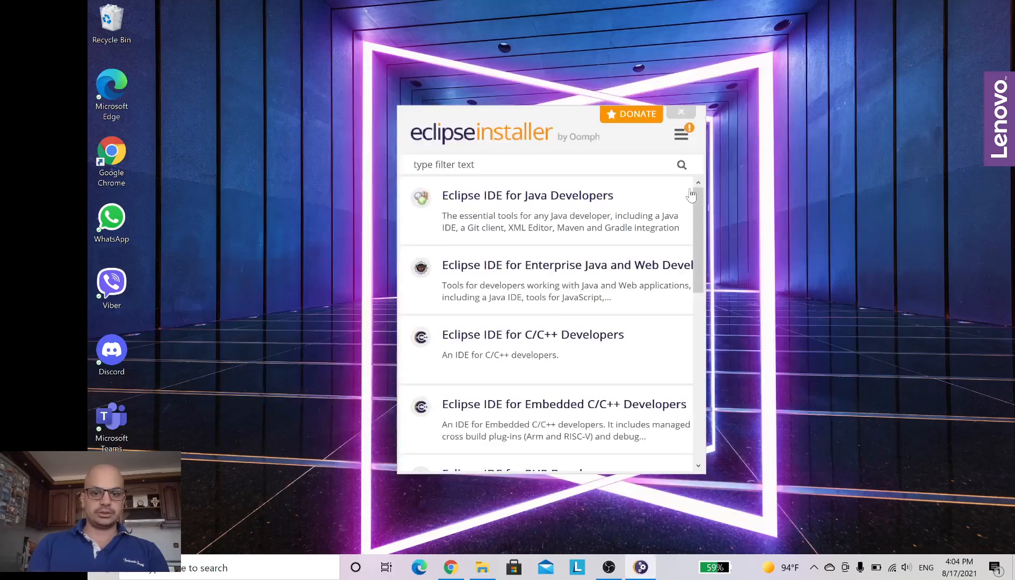
# - Install Eclipse IDE for Java Developers with the default VM, installation folder and shortcuts, and launch it
pyautogui.click(564, 203)
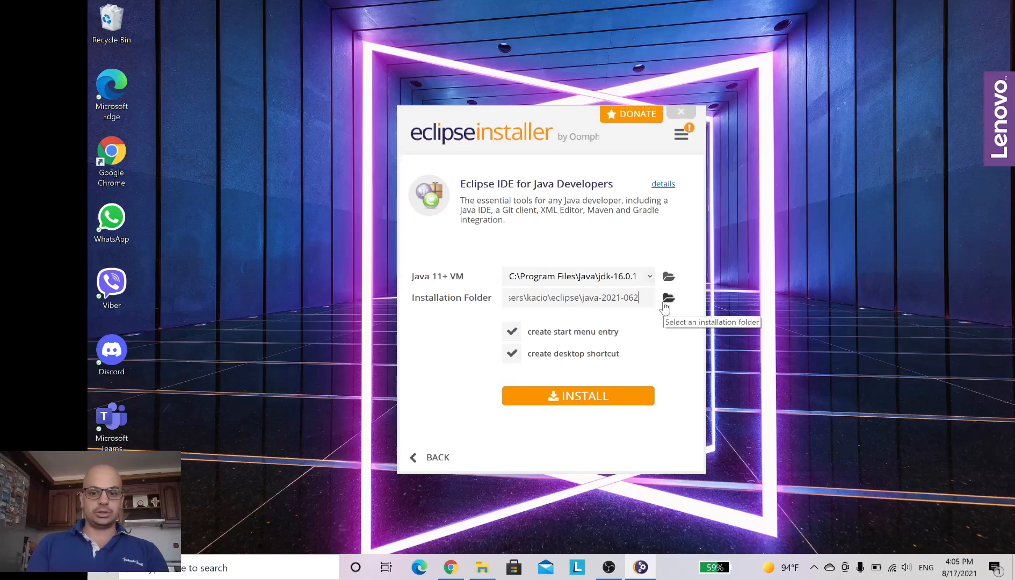
pyautogui.click(613, 401)
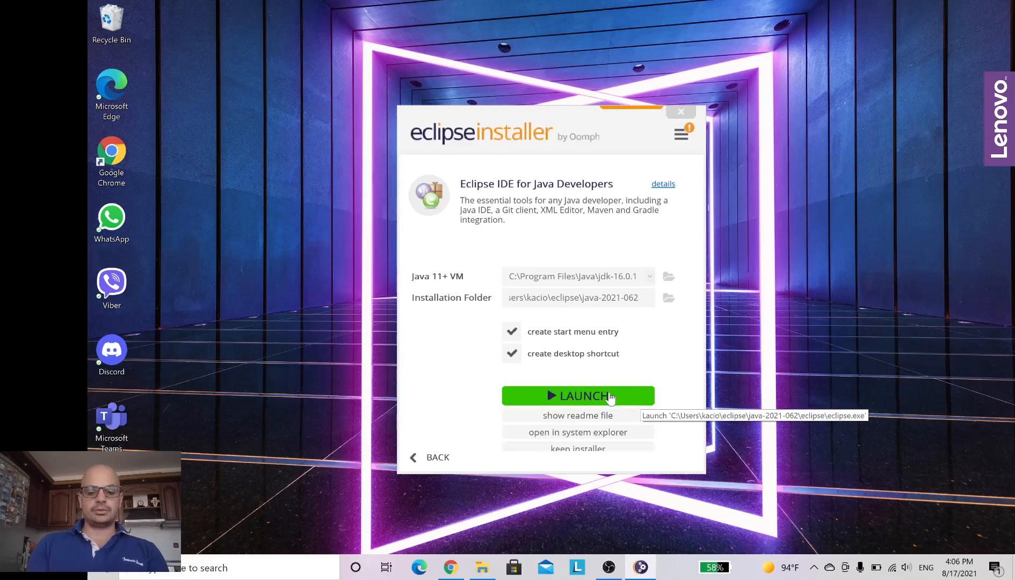
pyautogui.click(611, 397)
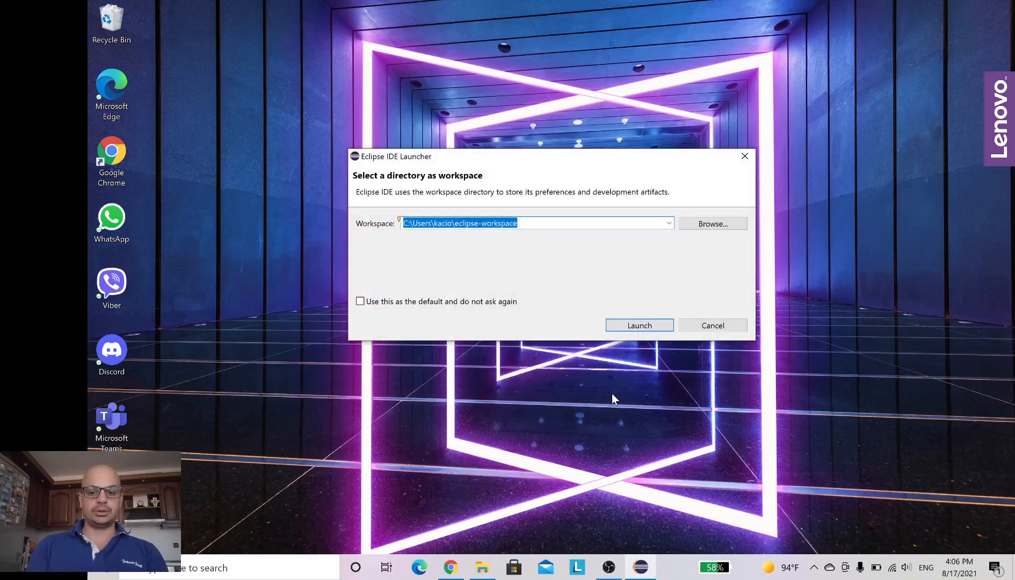
# - Start browsing for the workspace directory, and check the location of the Introduction to Computer Science folder in File Explorer
pyautogui.click(710, 231)
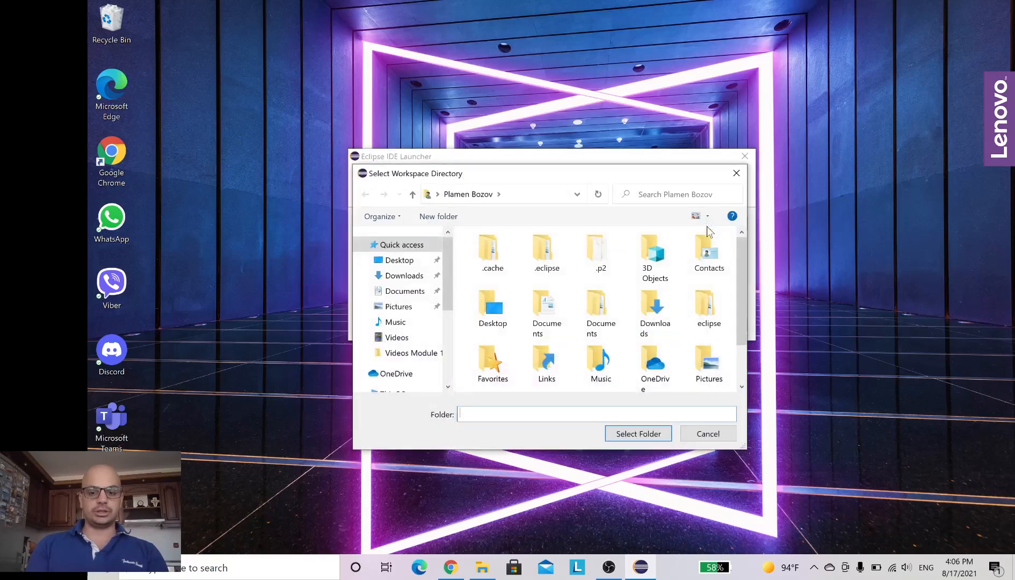
pyautogui.doubleClick(604, 325)
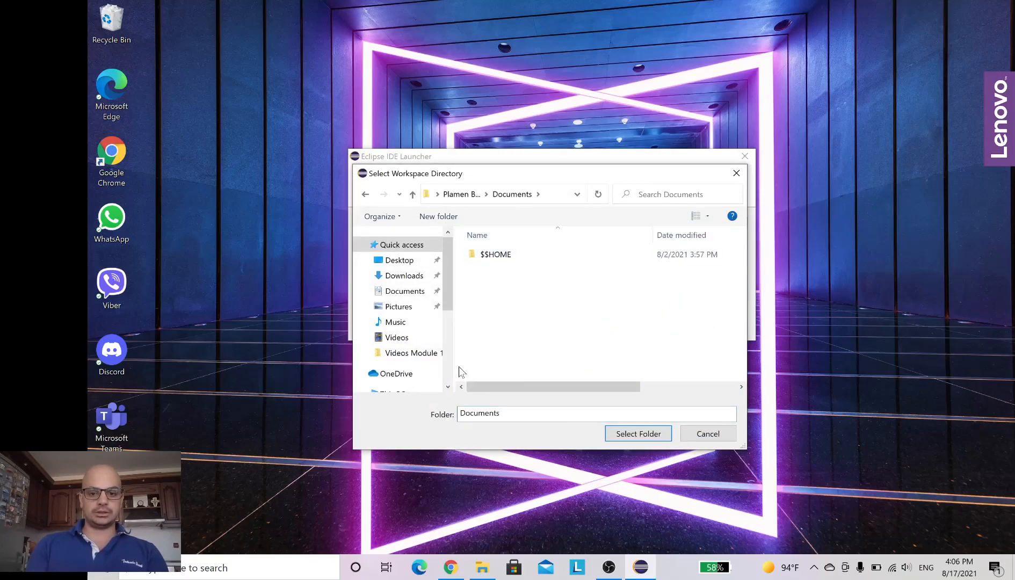
pyautogui.click(483, 568)
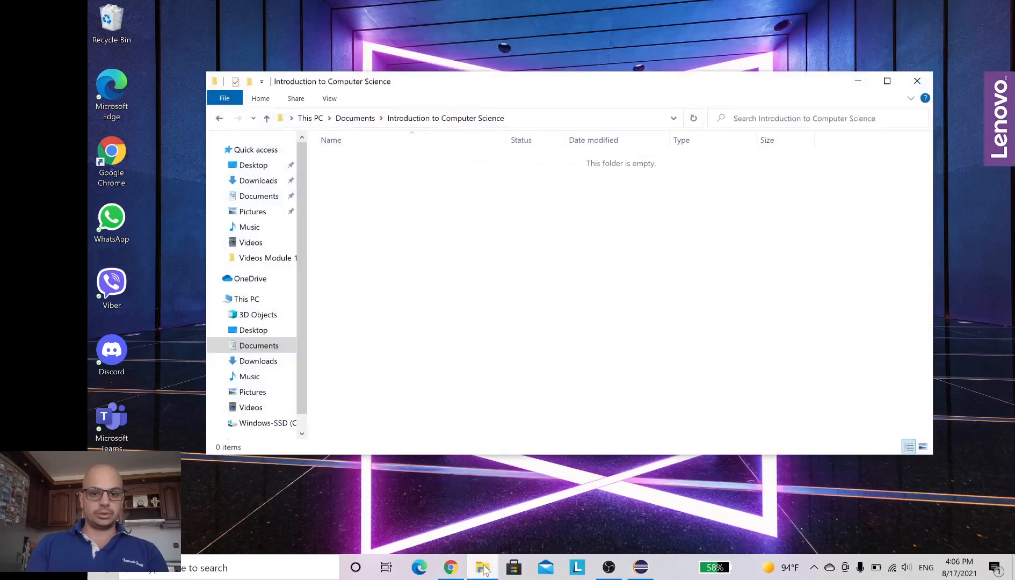
pyautogui.click(219, 120)
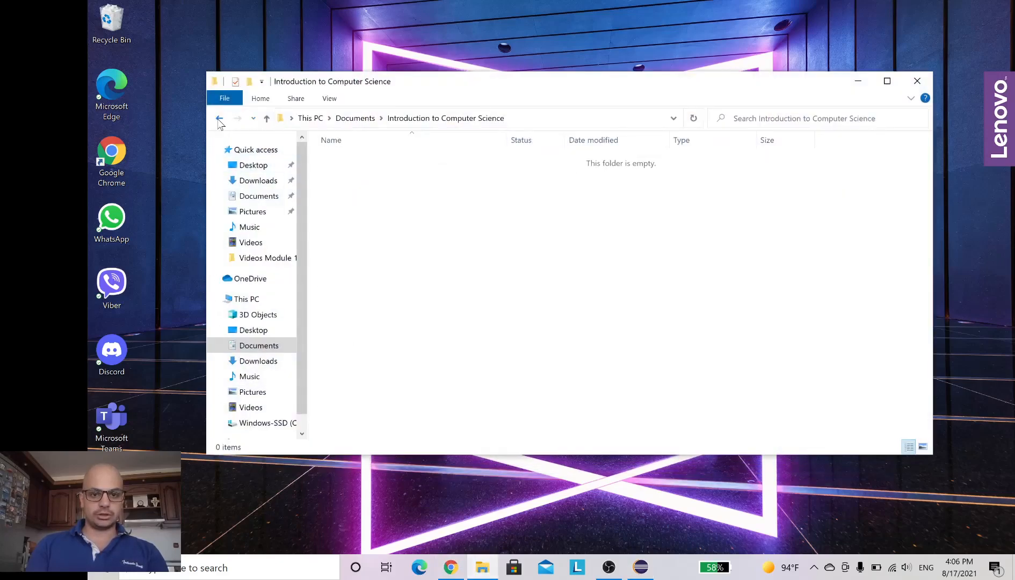
pyautogui.click(857, 84)
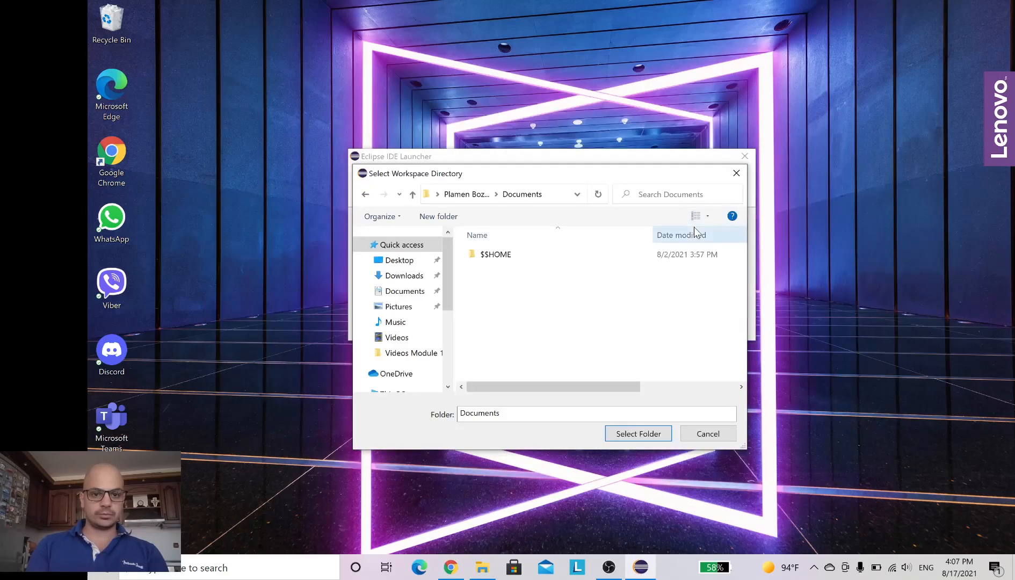
# - Select the Introduction to Computer Science folder in the OneDrive Documents folder as the workspace and launch Eclipse
pyautogui.click(447, 195)
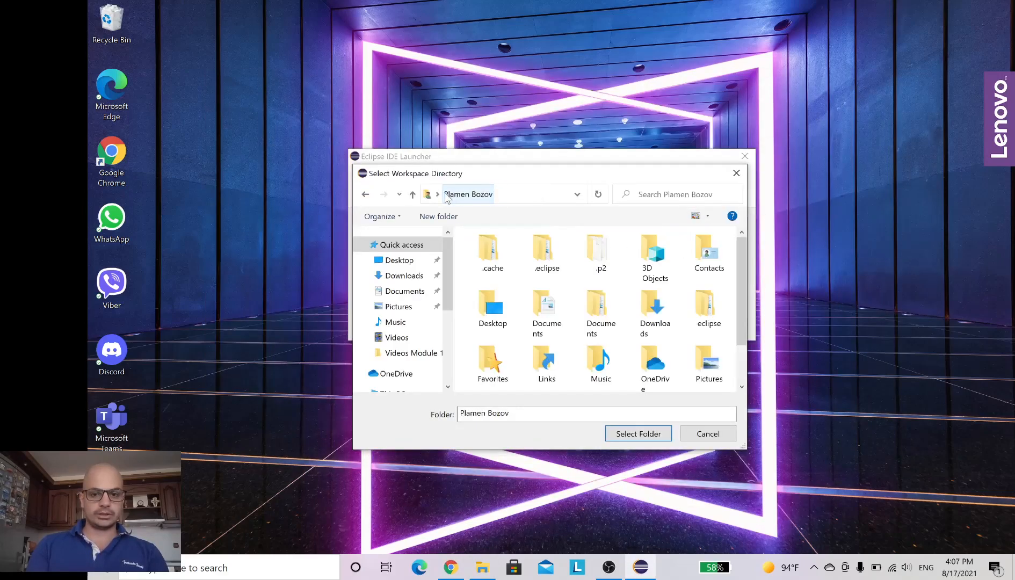
pyautogui.doubleClick(595, 309)
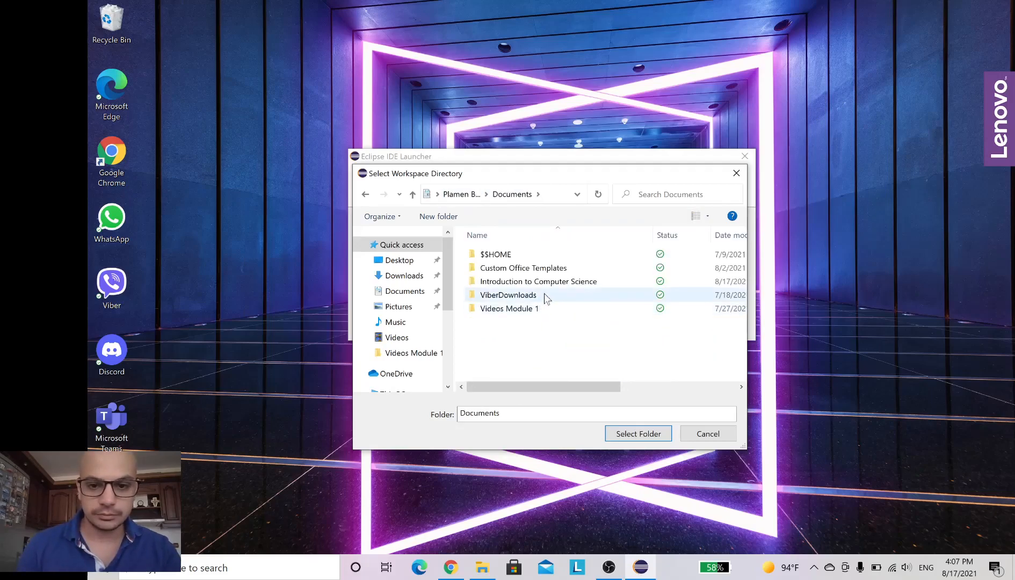
pyautogui.click(553, 290)
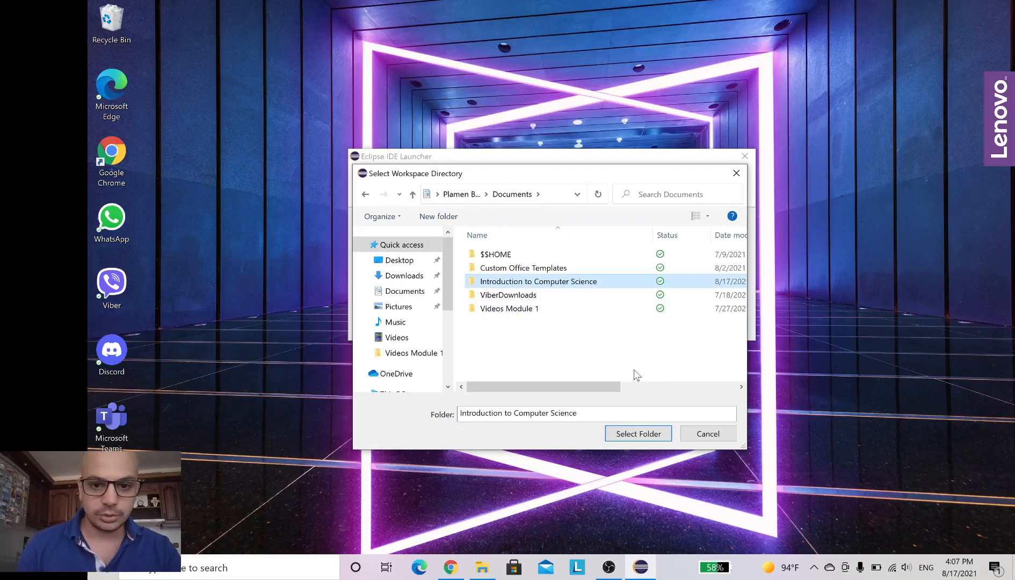
pyautogui.click(649, 440)
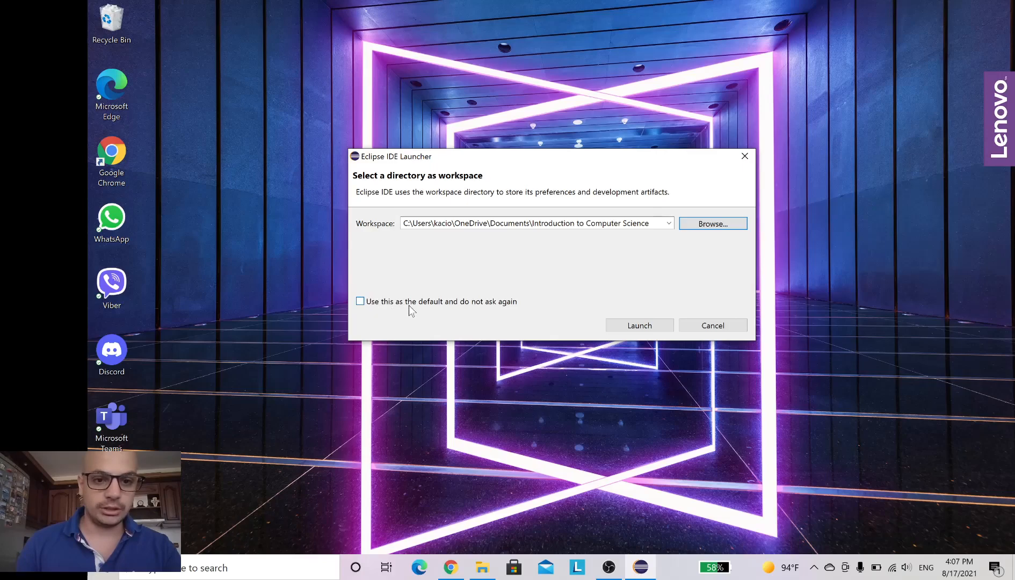
pyautogui.click(635, 328)
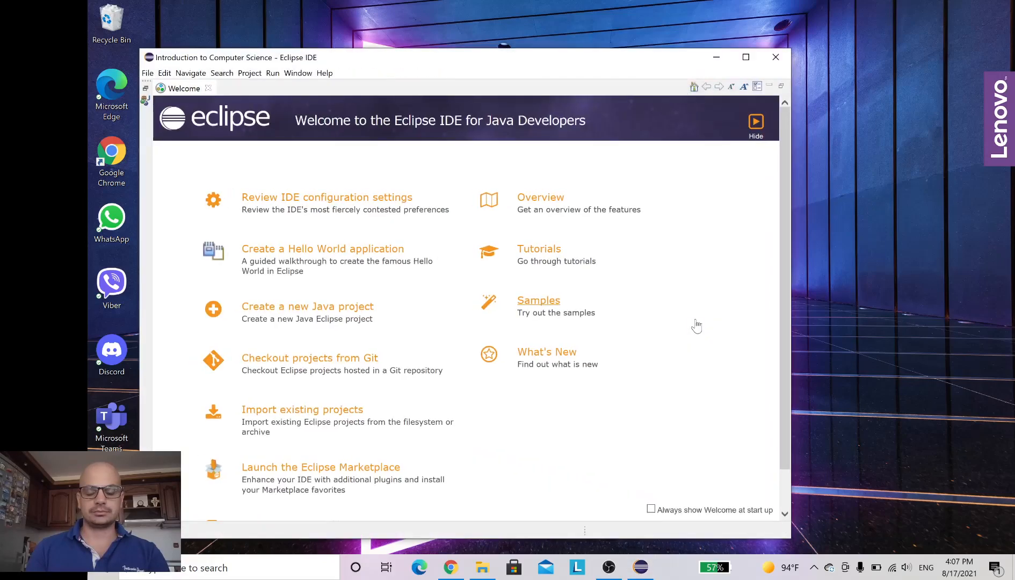
# - Maximize the Eclipse window and close the Welcome page
pyautogui.click(751, 59)
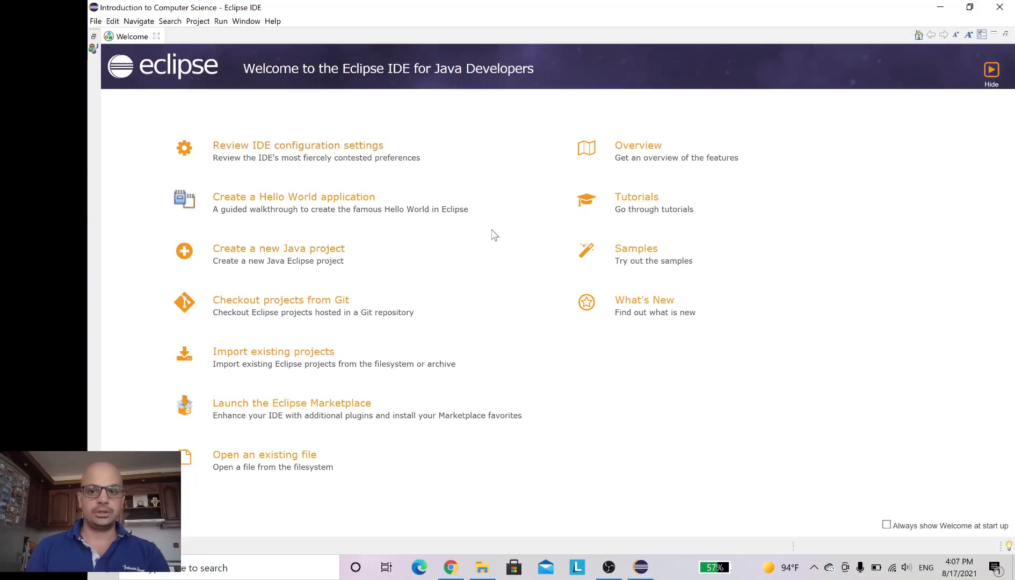
pyautogui.click(156, 37)
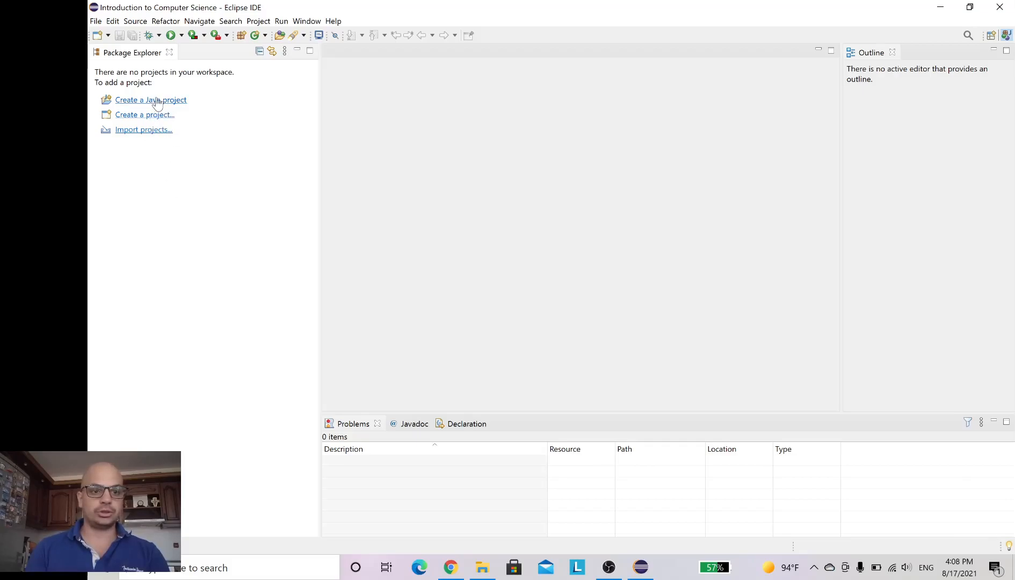
# - Create a Java project named MyFirstProject with the JavaSE-11 execution environment and without a module-info.java file
pyautogui.click(92, 22)
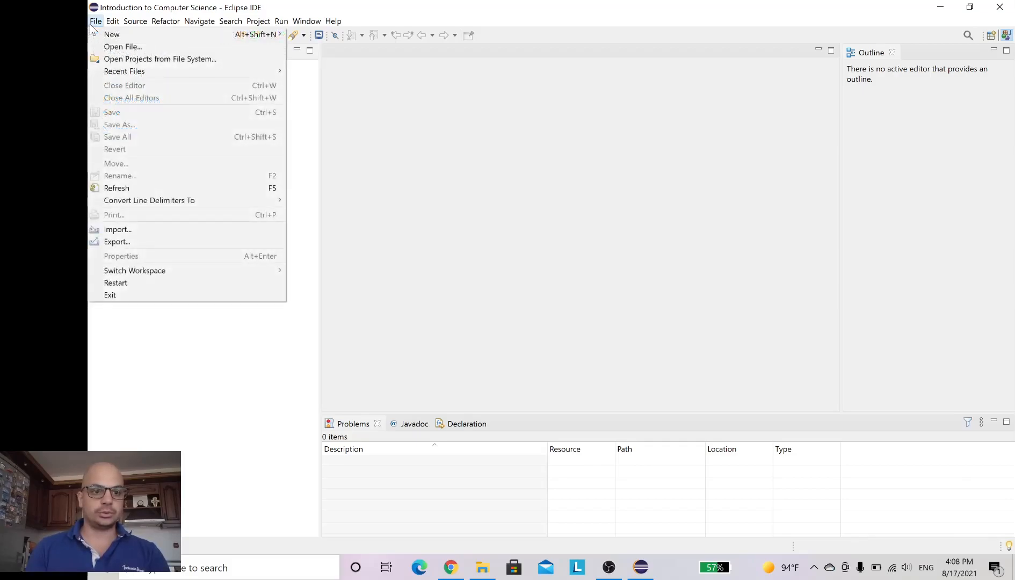
pyautogui.moveTo(212, 36)
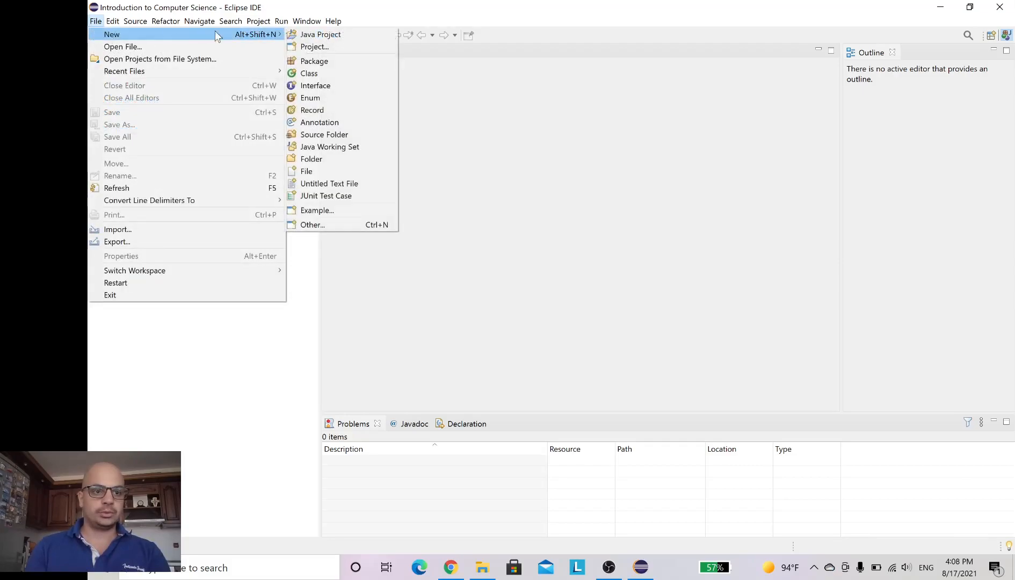
pyautogui.click(321, 35)
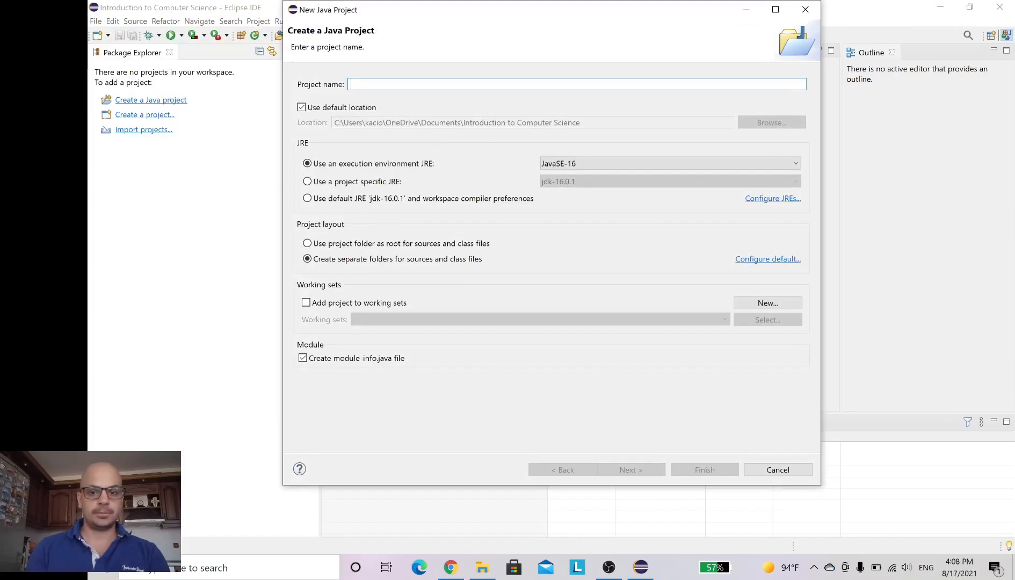
pyautogui.write('MyFi')
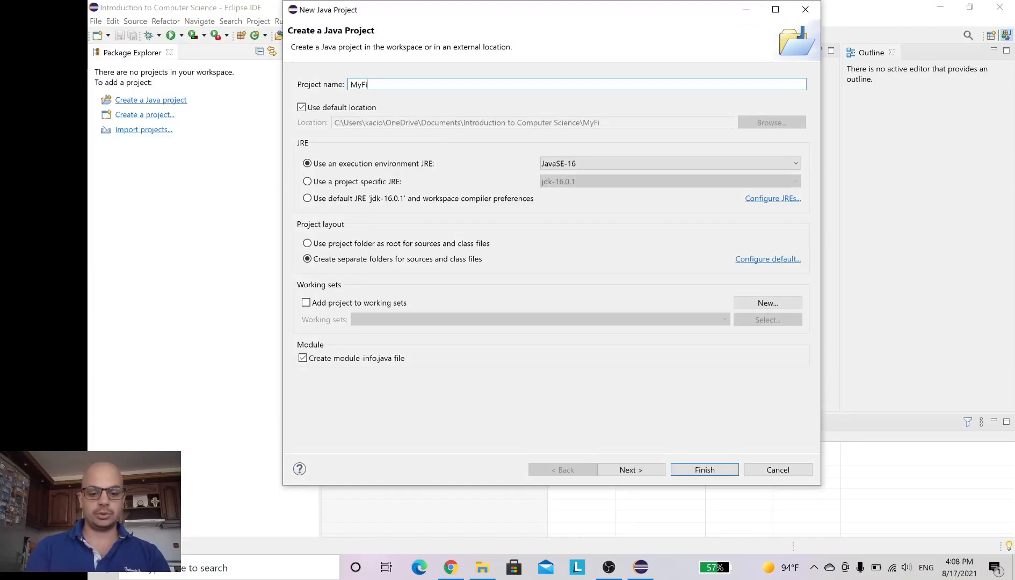
pyautogui.write('rstProject')
pyautogui.click(631, 166)
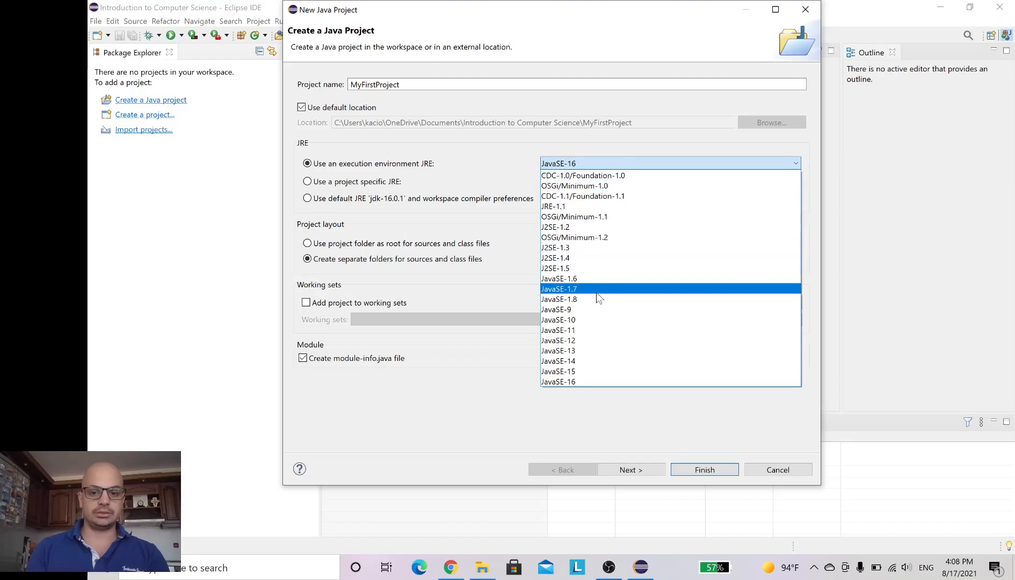
pyautogui.click(596, 331)
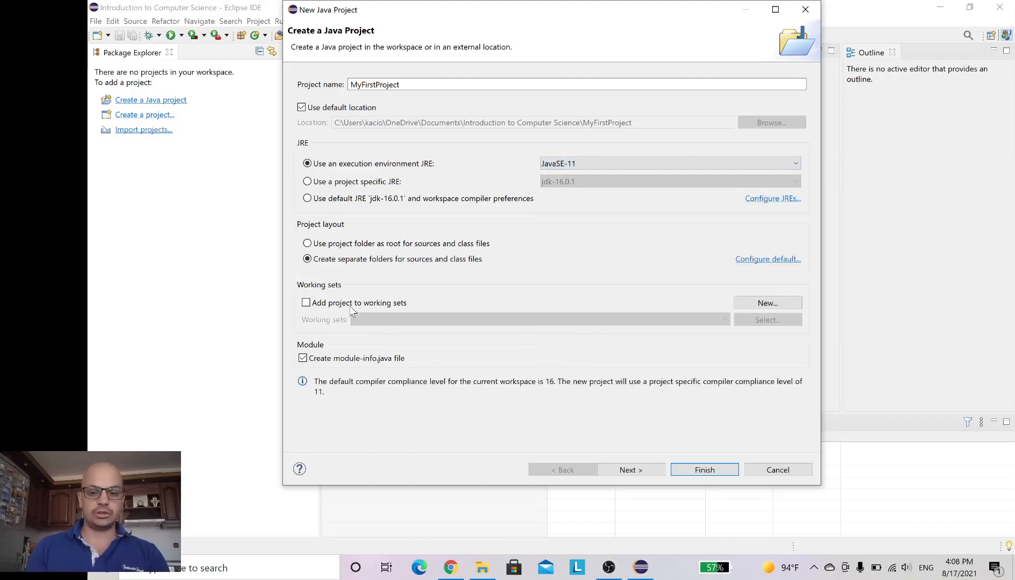
pyautogui.click(303, 358)
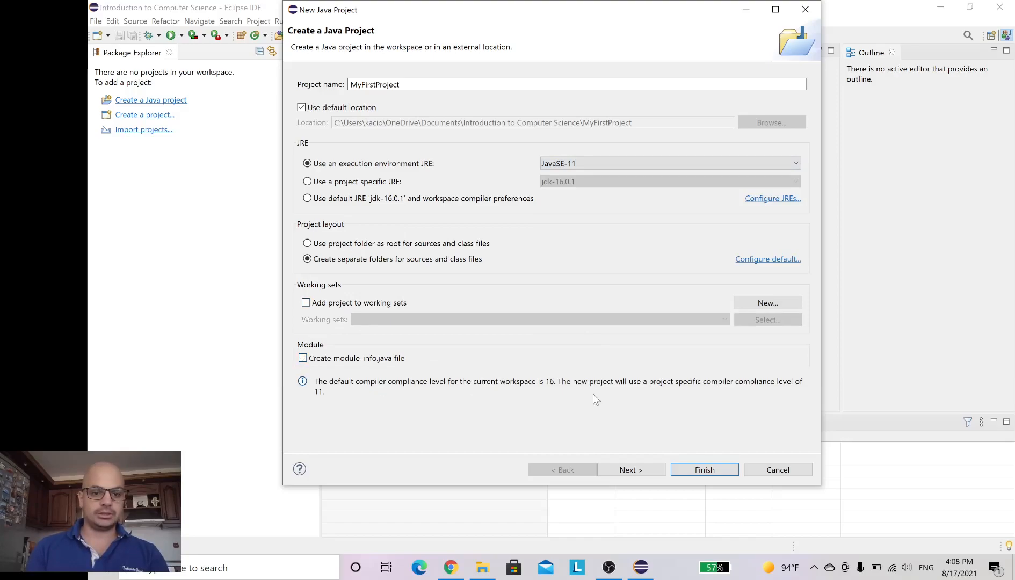
pyautogui.click(711, 470)
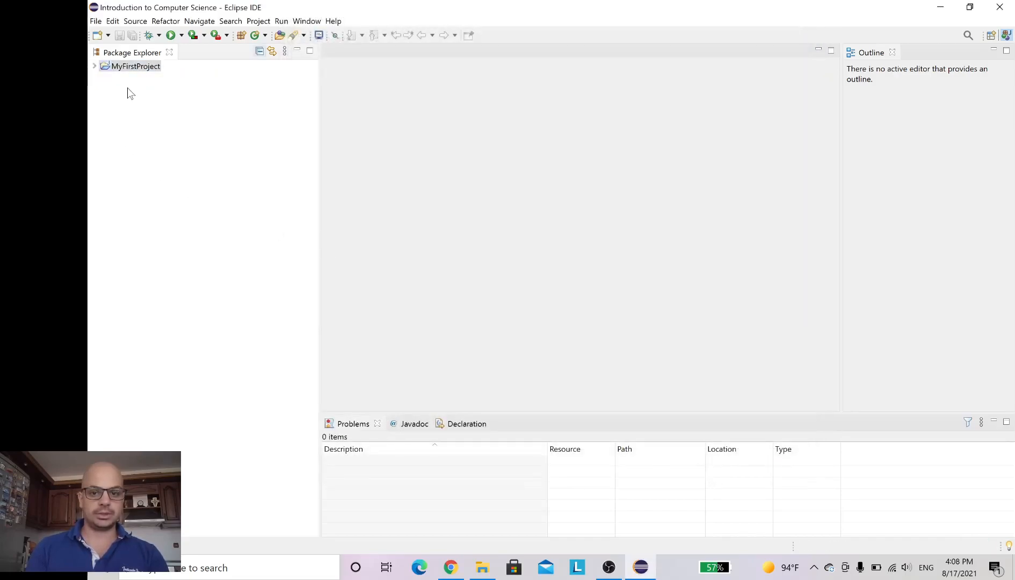
# - Create a package named MyFirstPackage in the src folder of MyFirstProject
pyautogui.click(95, 67)
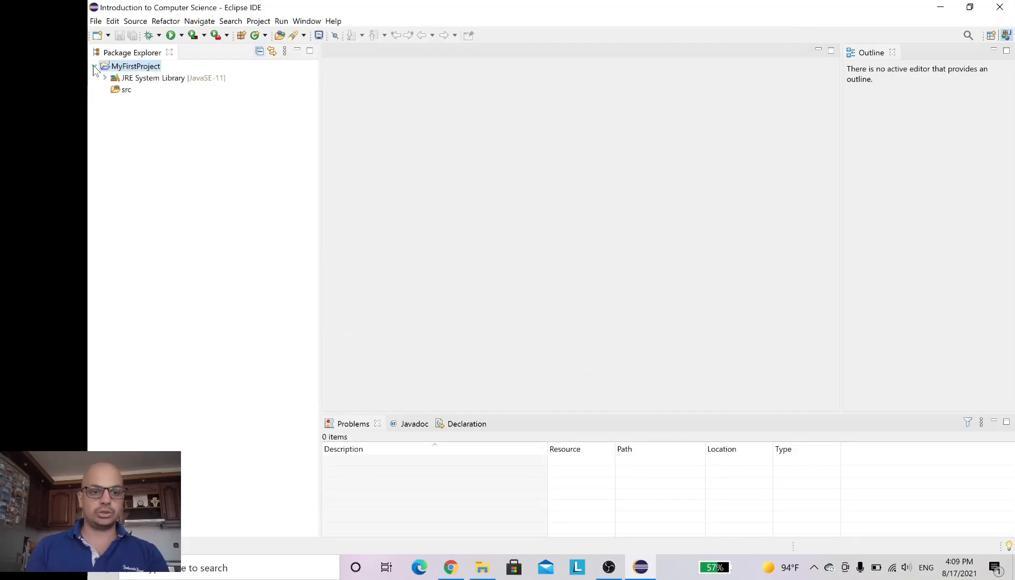
pyautogui.click(123, 90)
pyautogui.rightClick(120, 90)
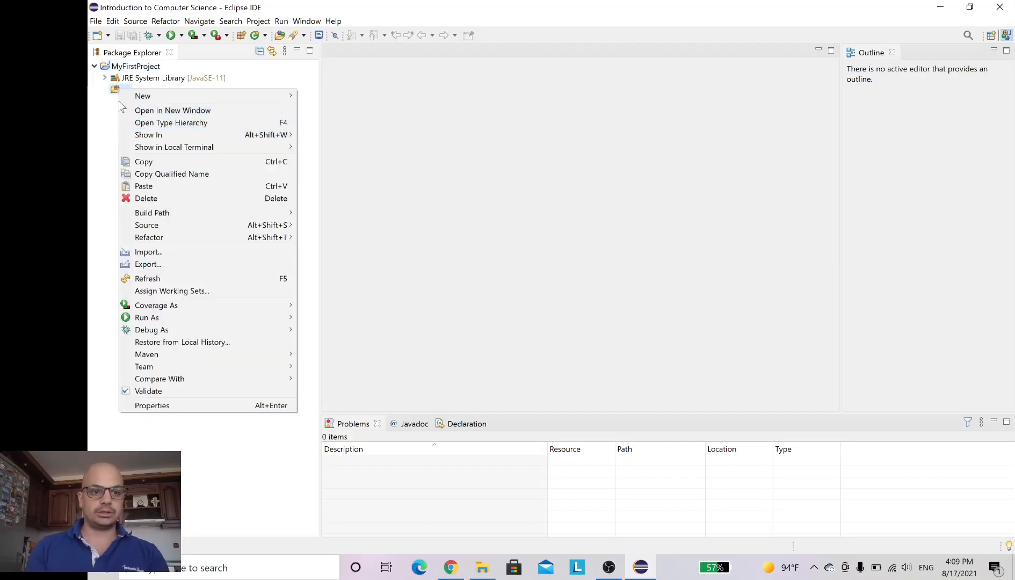
pyautogui.moveTo(164, 97)
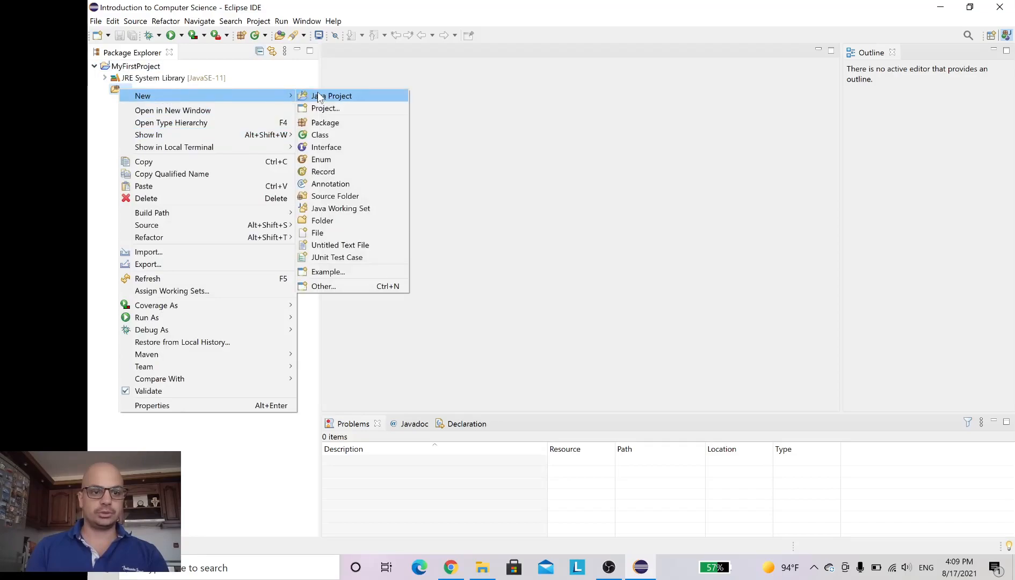
pyautogui.click(322, 126)
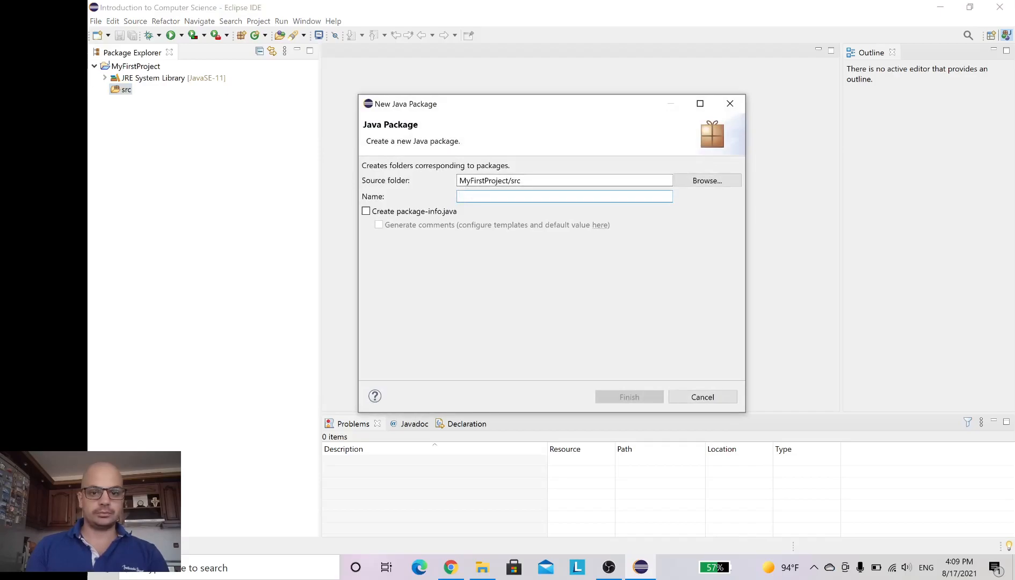
pyautogui.write('M')
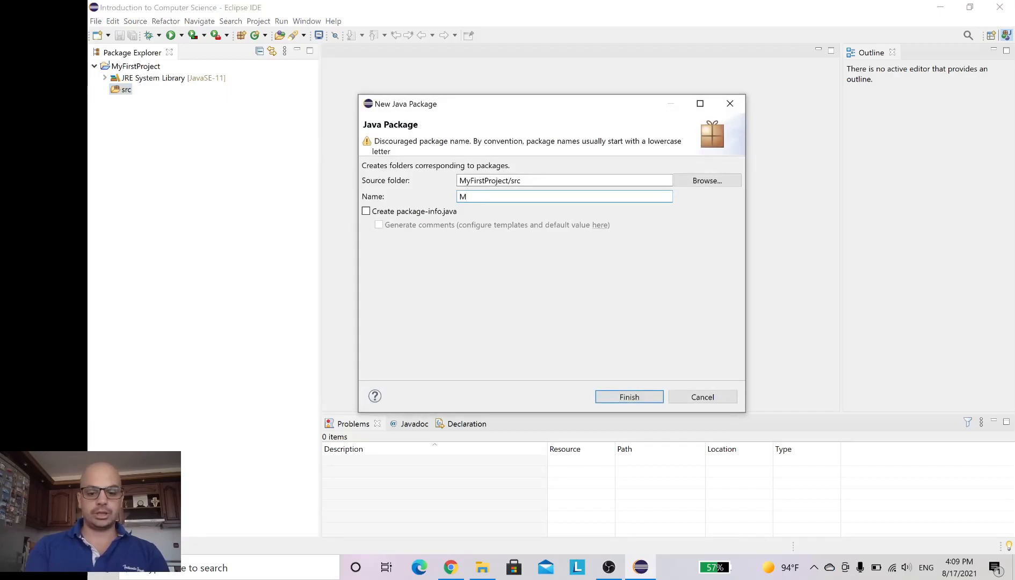
pyautogui.write('yFirst')
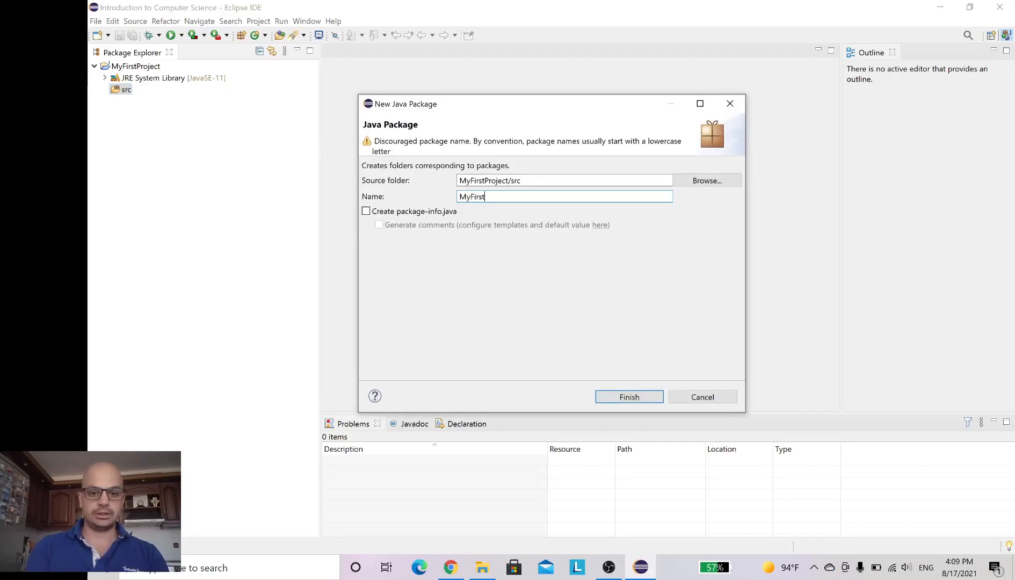
pyautogui.write('Package')
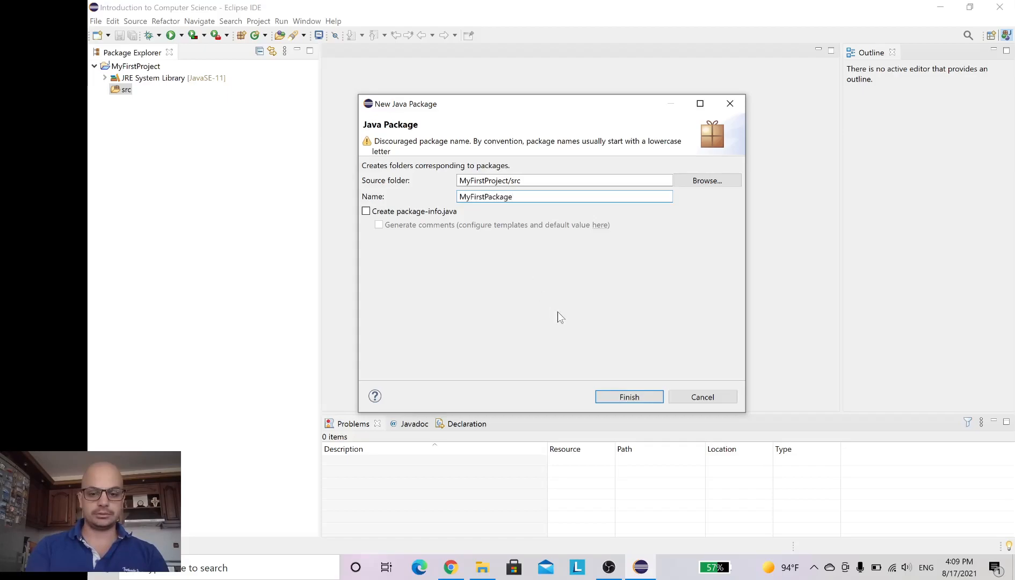
pyautogui.click(618, 399)
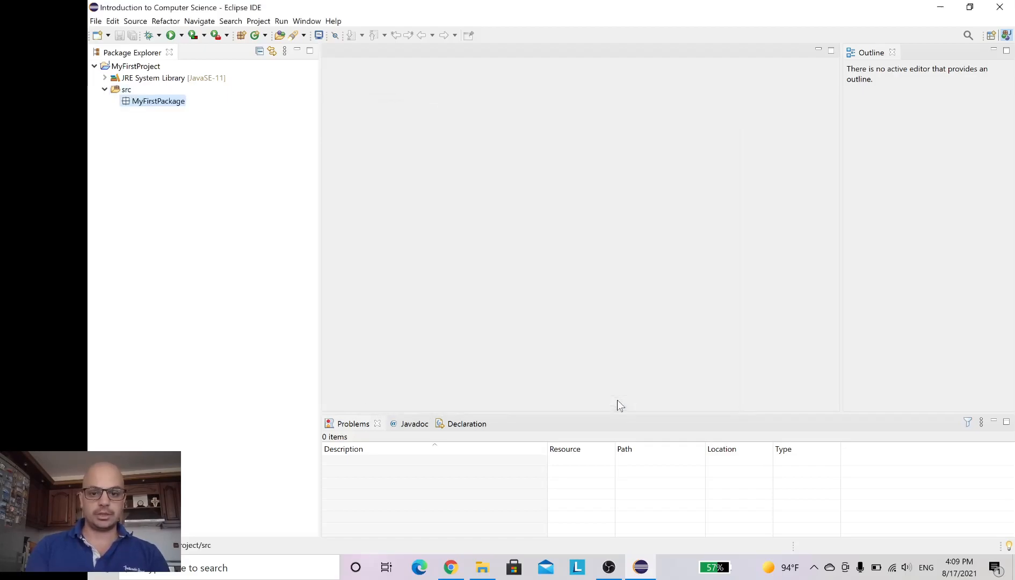
# - Create a public class named MyFirstClass in MyFirstPackage with a public static void main method stub
pyautogui.rightClick(146, 106)
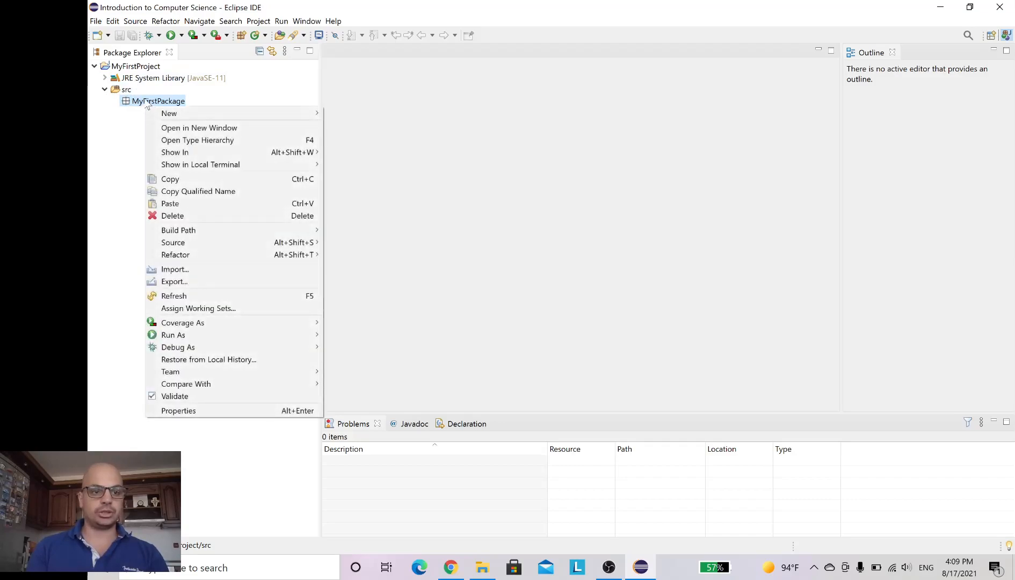
pyautogui.moveTo(309, 113)
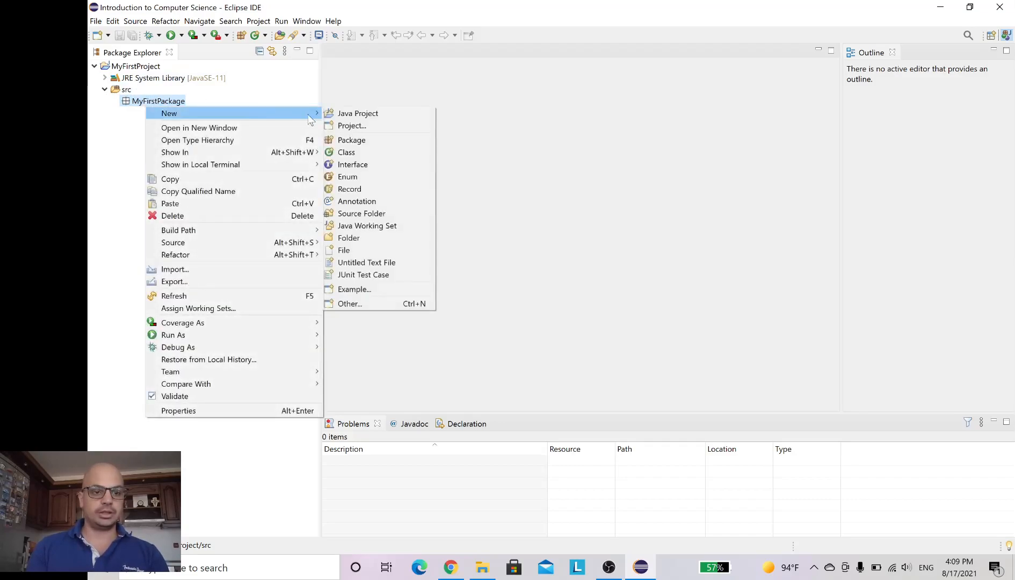
pyautogui.click(369, 153)
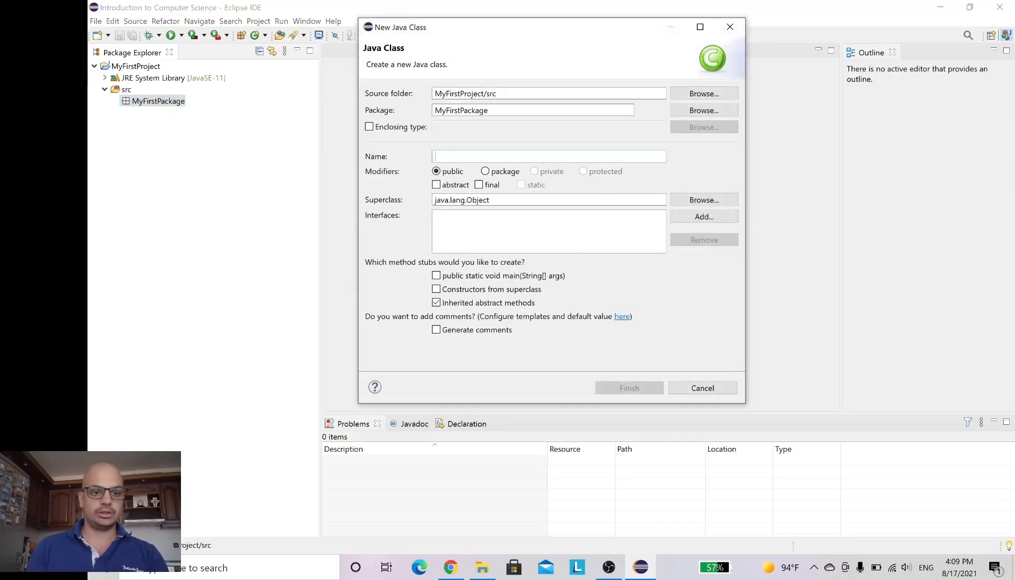
pyautogui.write('MyF')
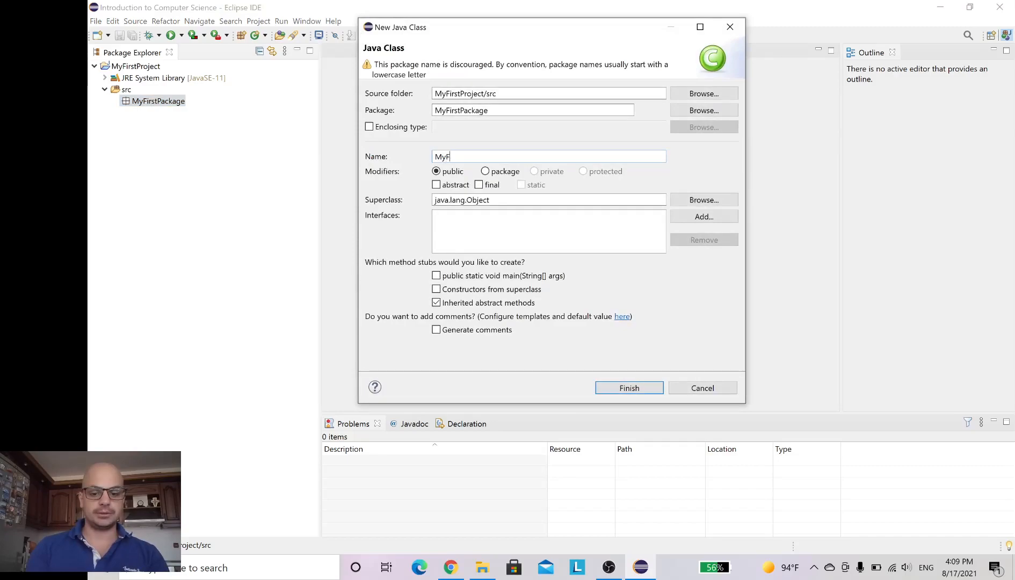
pyautogui.write('irstClass')
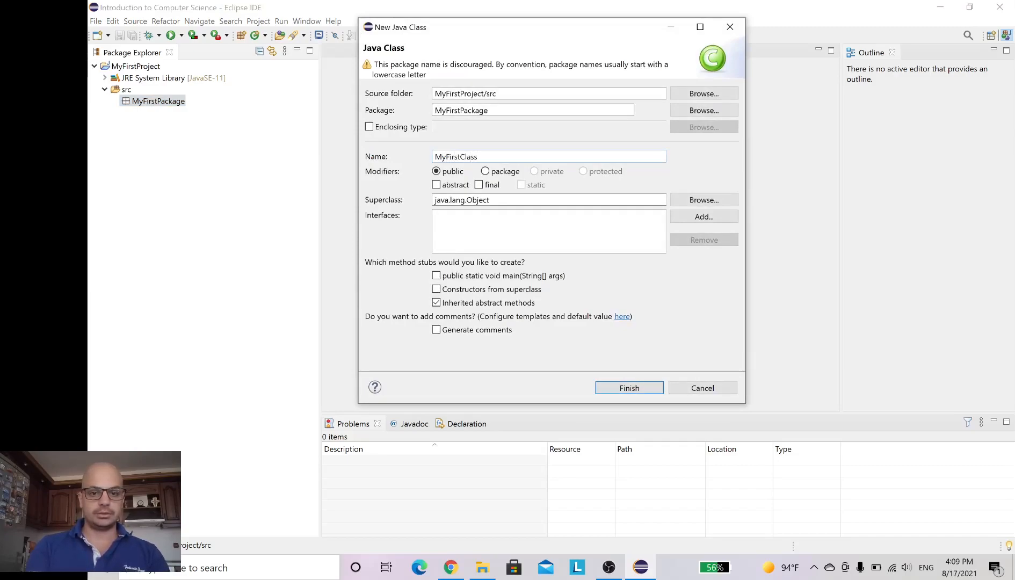
pyautogui.click(437, 276)
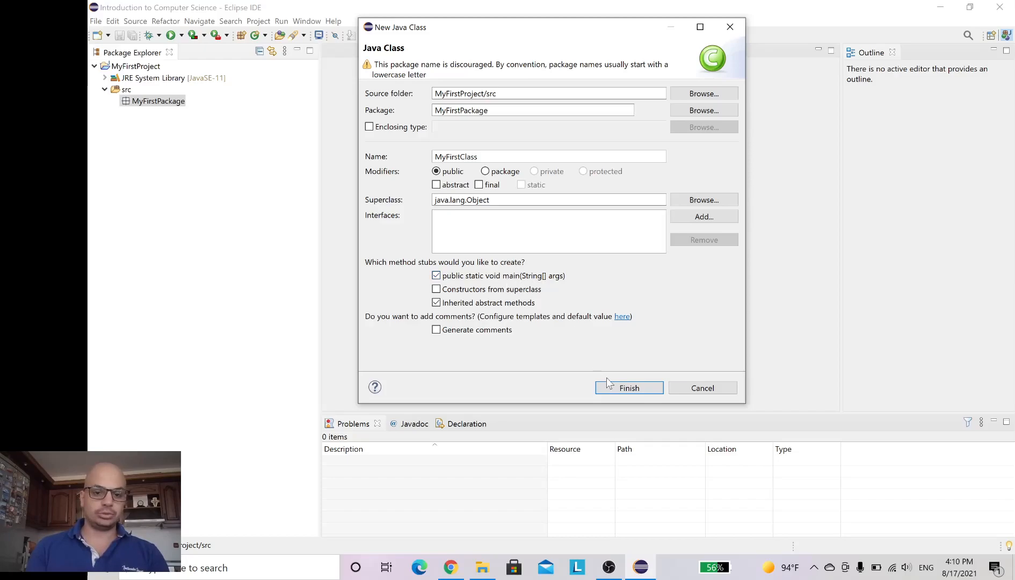
pyautogui.click(623, 388)
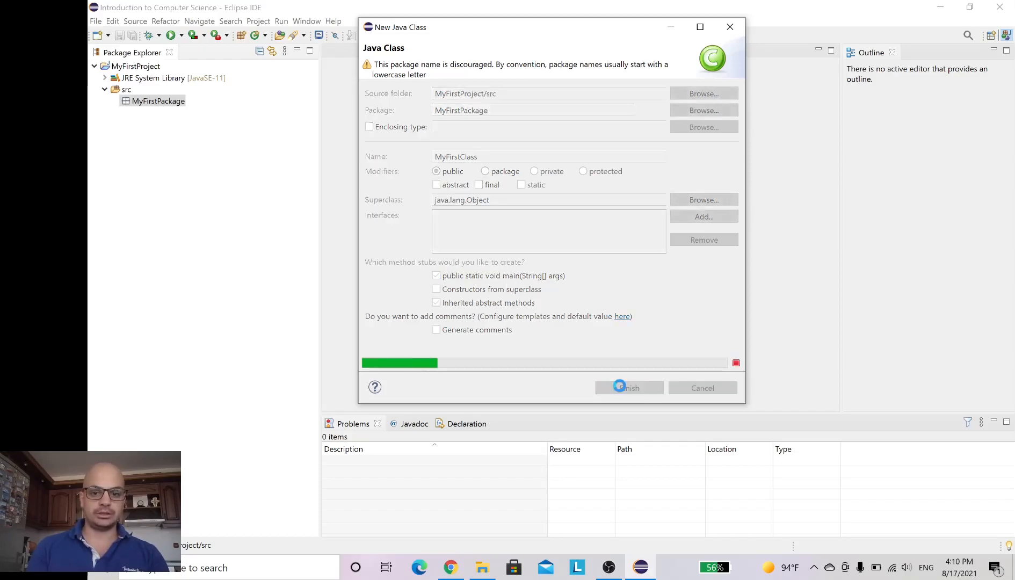